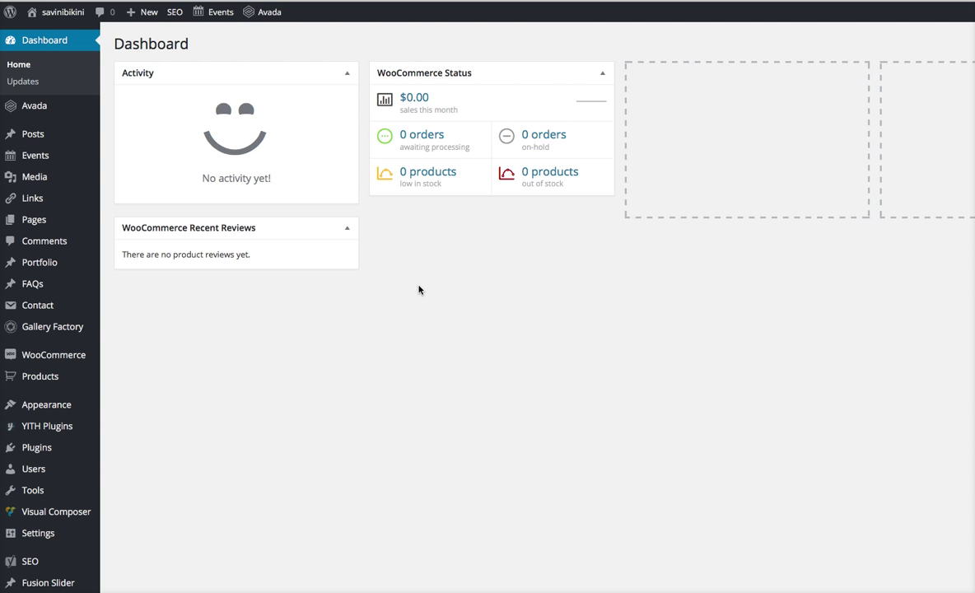
# Open the list of all blog posts.
pyautogui.moveTo(44, 134)
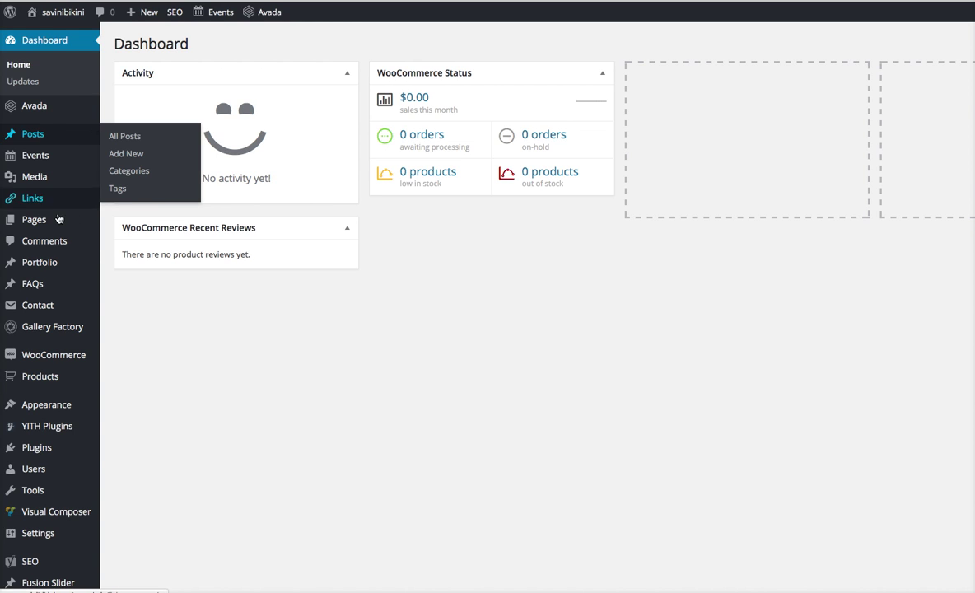
pyautogui.moveTo(54, 226)
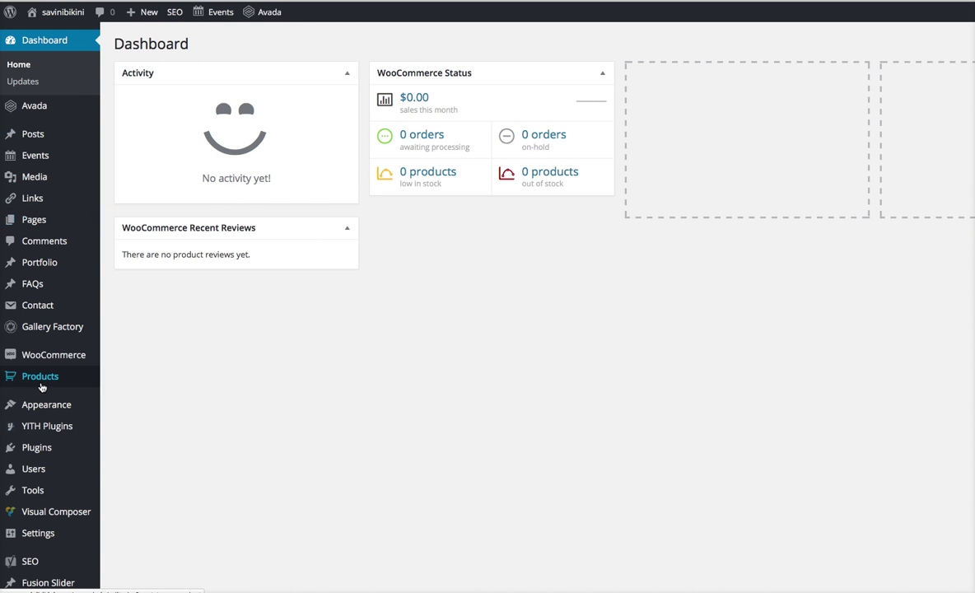
pyautogui.moveTo(43, 385)
pyautogui.moveTo(30, 359)
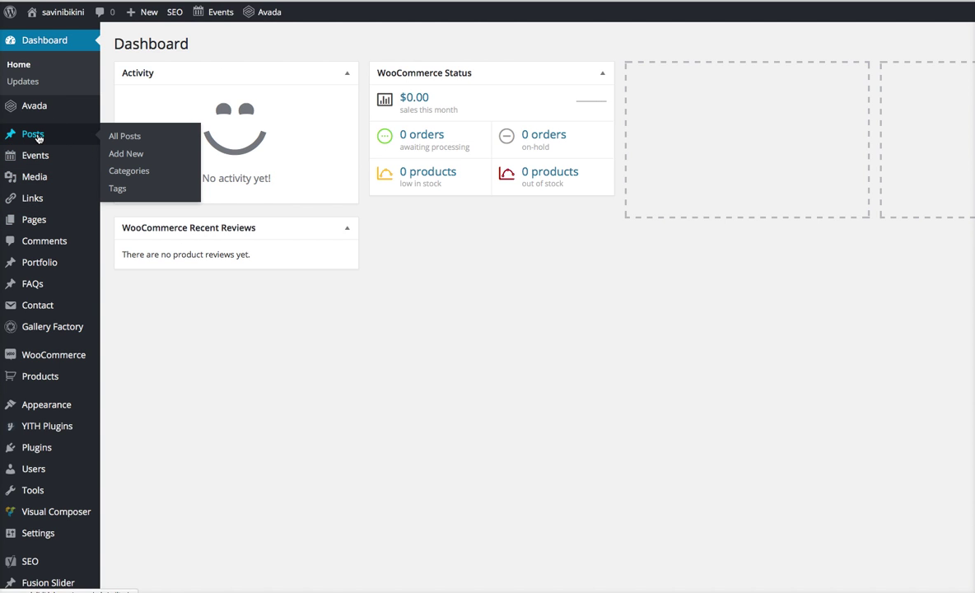
pyautogui.click(38, 137)
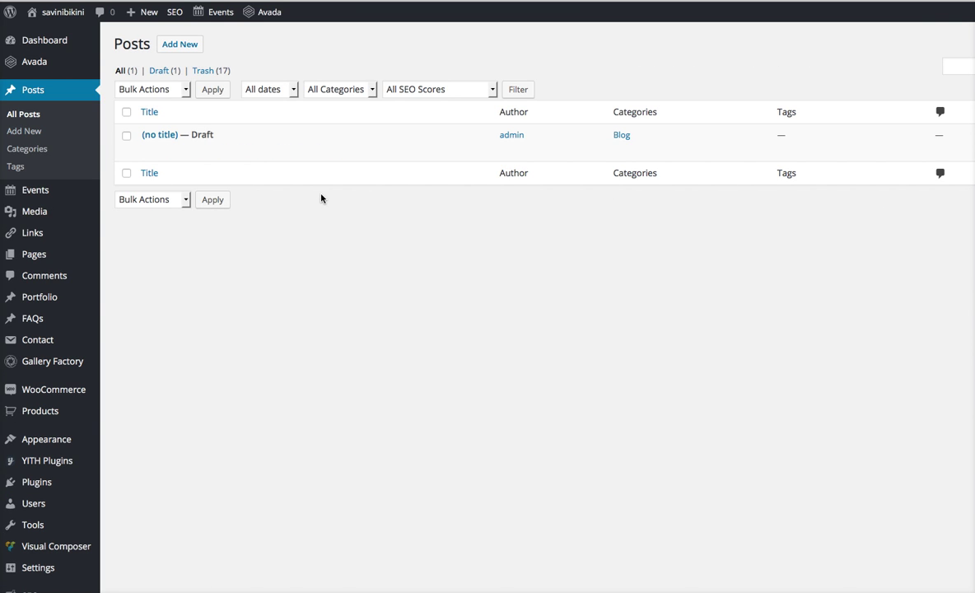
# Open the untitled draft post for editing.
pyautogui.moveTo(238, 147)
pyautogui.moveTo(173, 134)
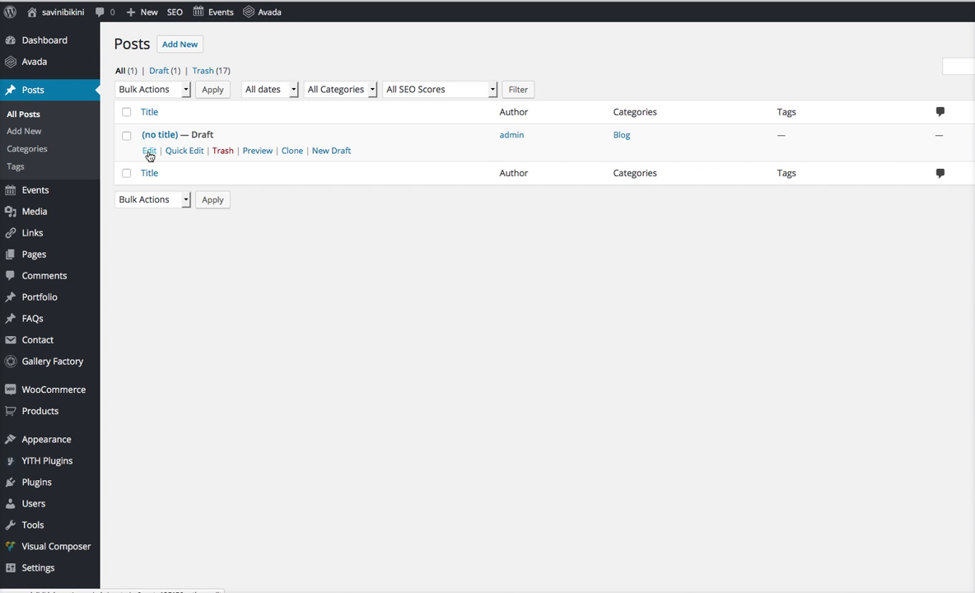
pyautogui.click(149, 153)
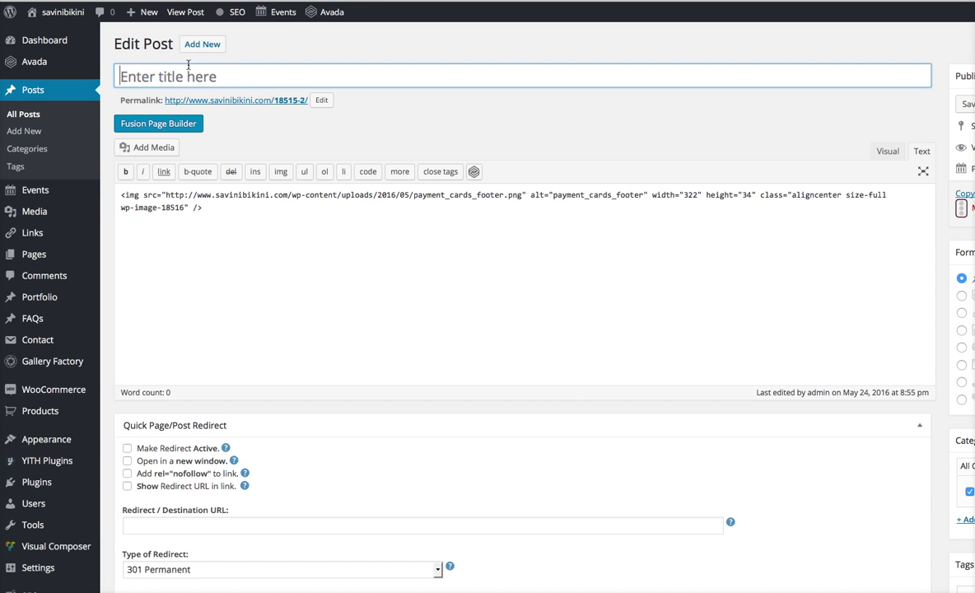
# Start a new post and give it the title "Title here.".
pyautogui.click(30, 133)
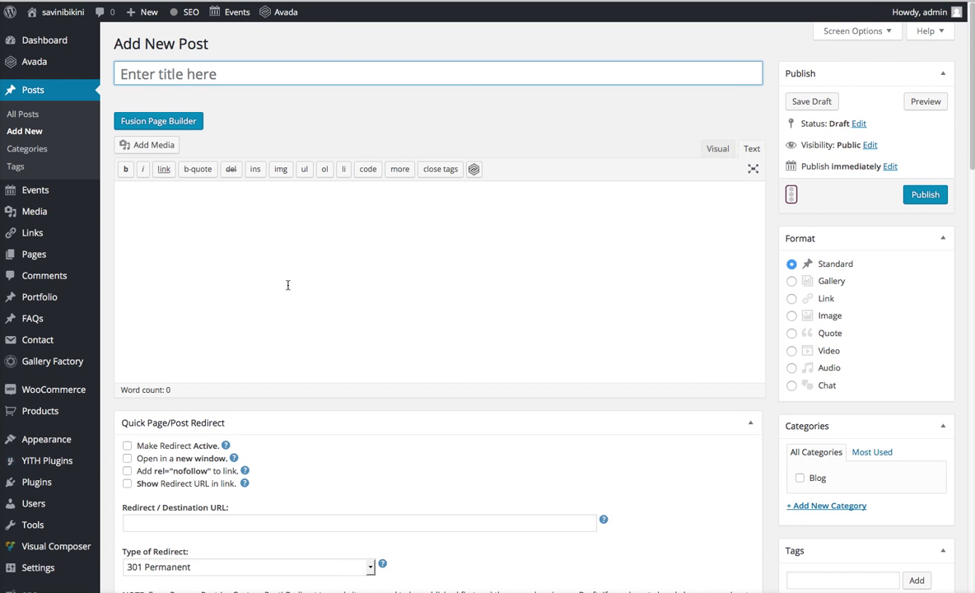
pyautogui.click(202, 75)
pyautogui.click(220, 242)
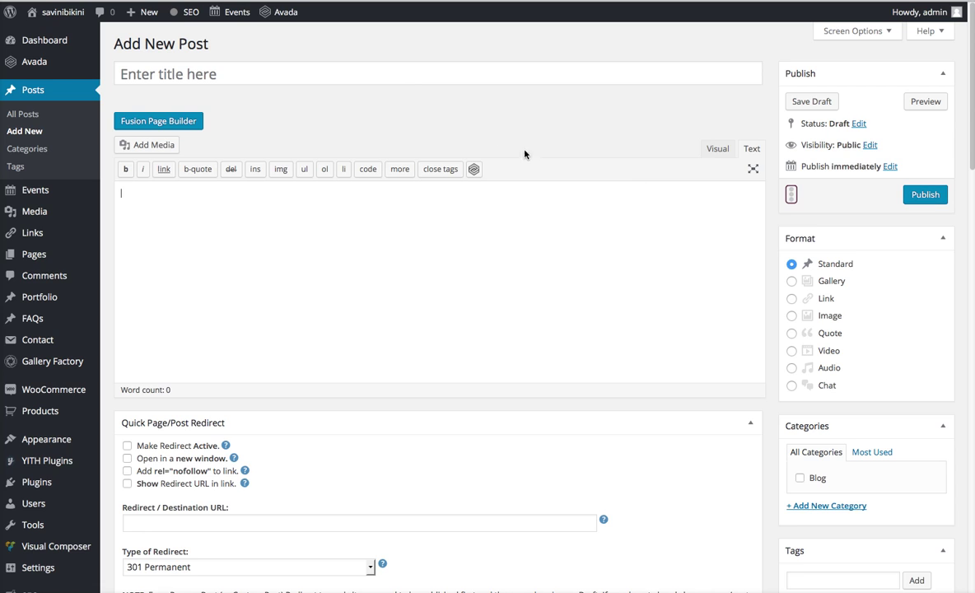
pyautogui.click(371, 74)
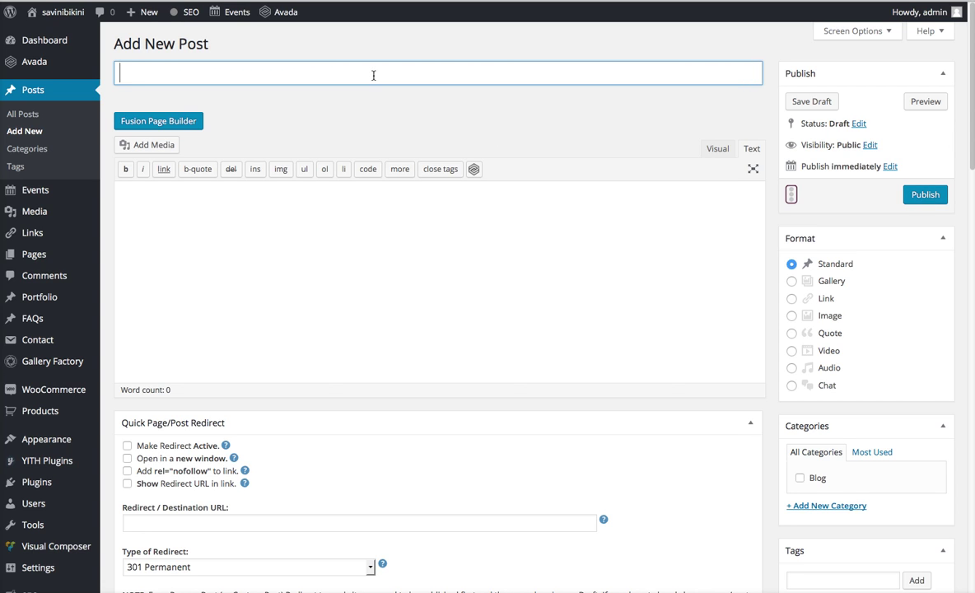
pyautogui.write('Title here.')
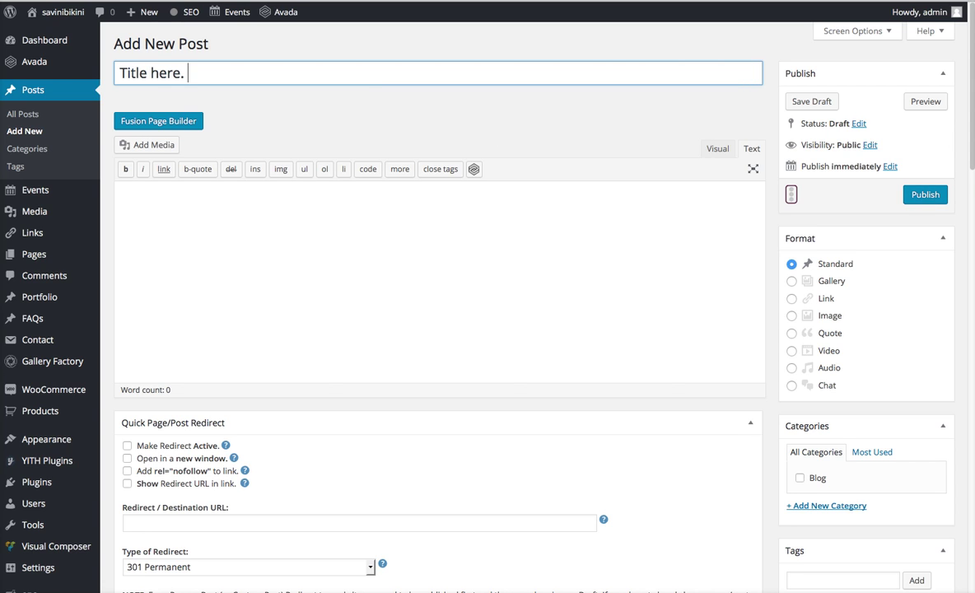
# Enter "fdfdfasdfsd" as the post's body text and switch the editor to Visual mode.
pyautogui.click(355, 270)
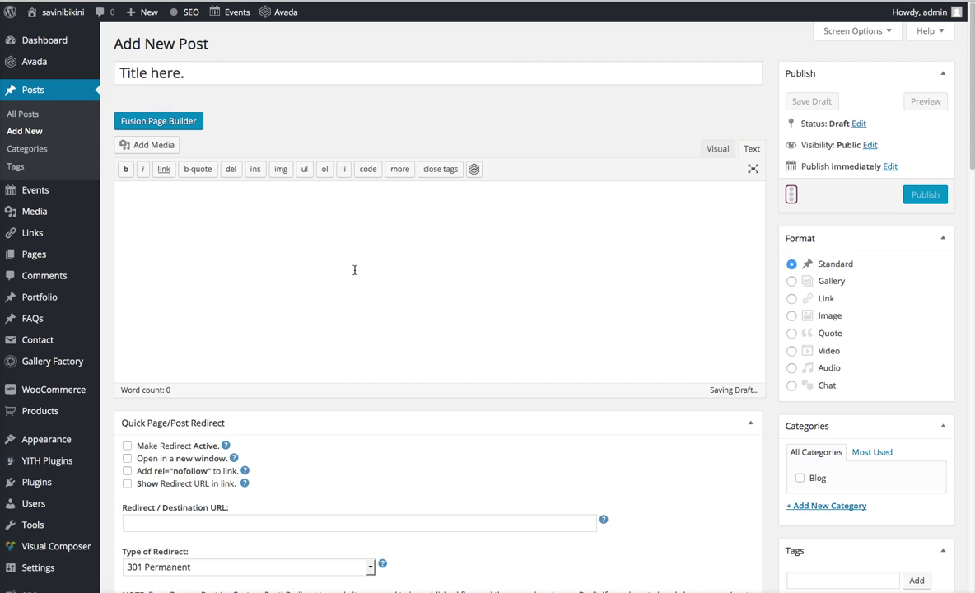
pyautogui.write('fdfdfasdfsd')
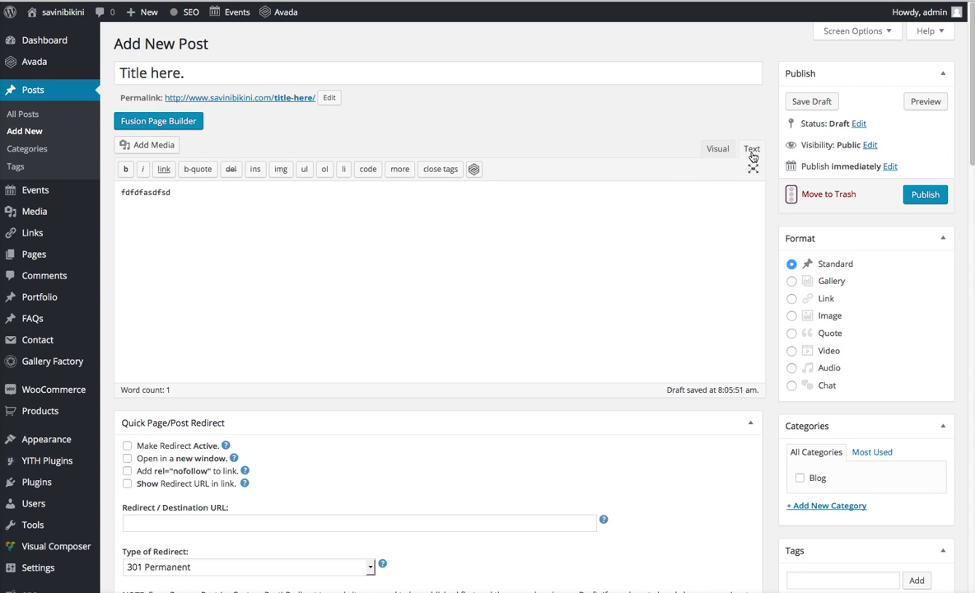
pyautogui.click(723, 149)
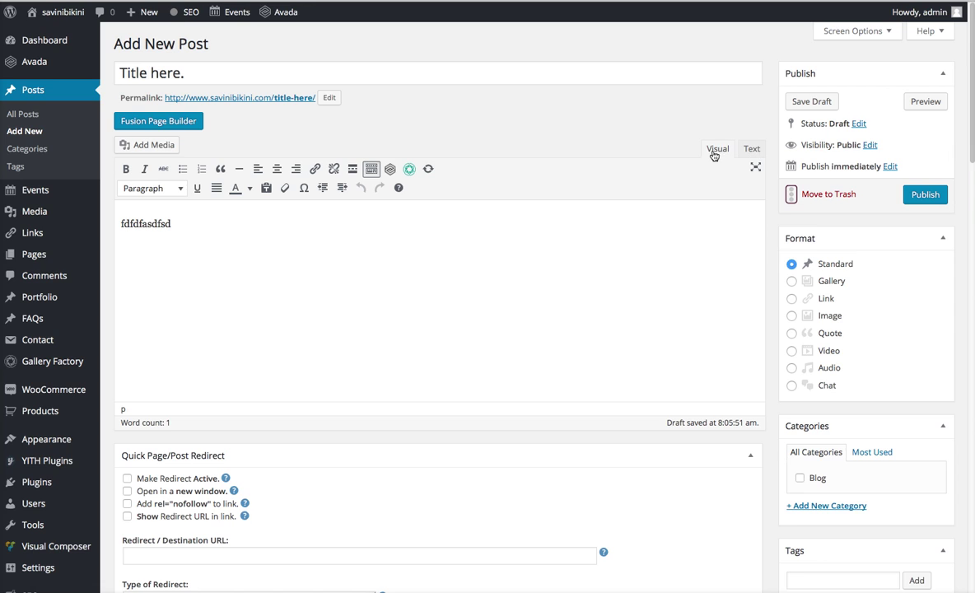
# Place the cursor before the body text and open the media library to add media there.
pyautogui.click(115, 219)
pyautogui.click(145, 146)
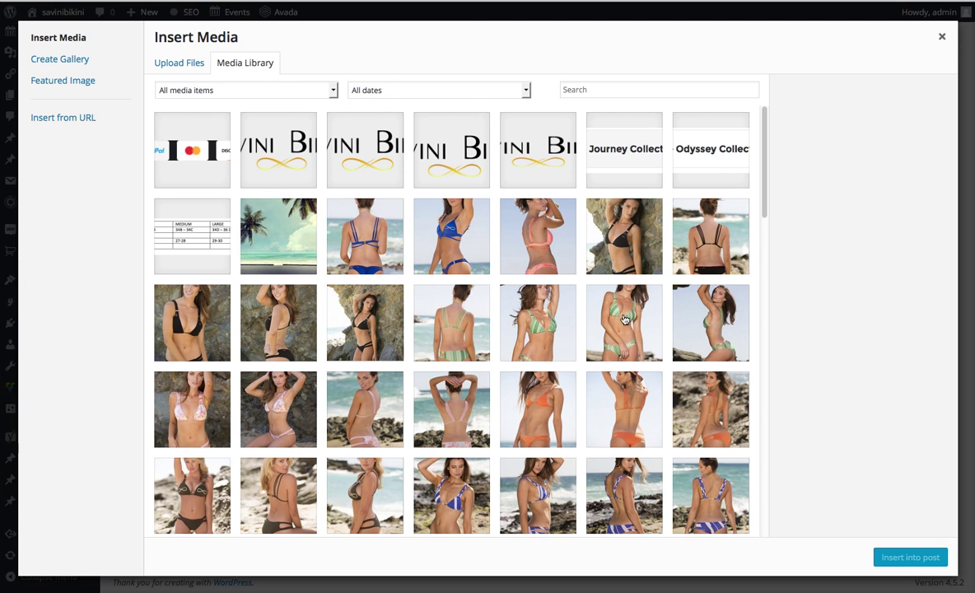
pyautogui.click(182, 69)
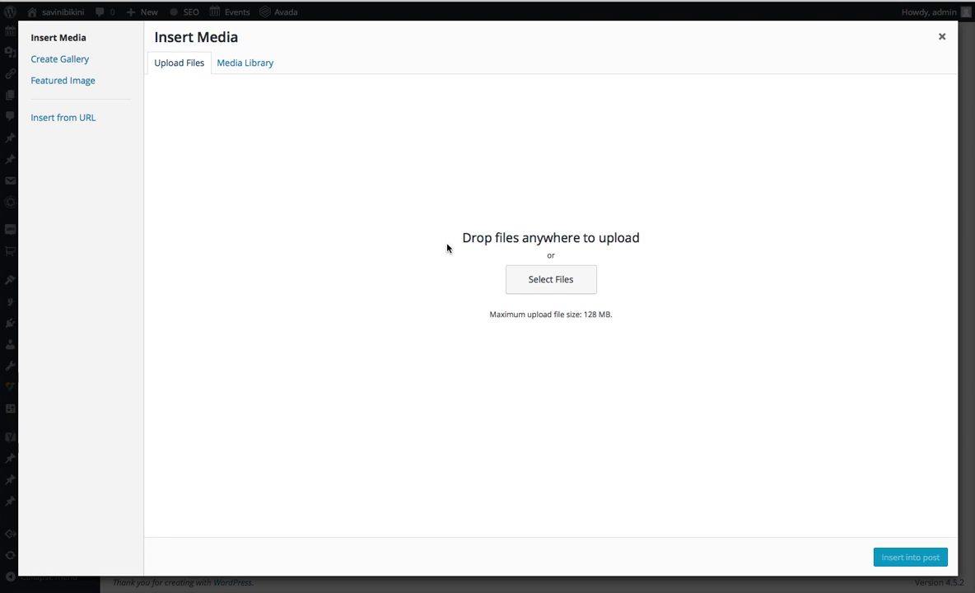
pyautogui.click(544, 282)
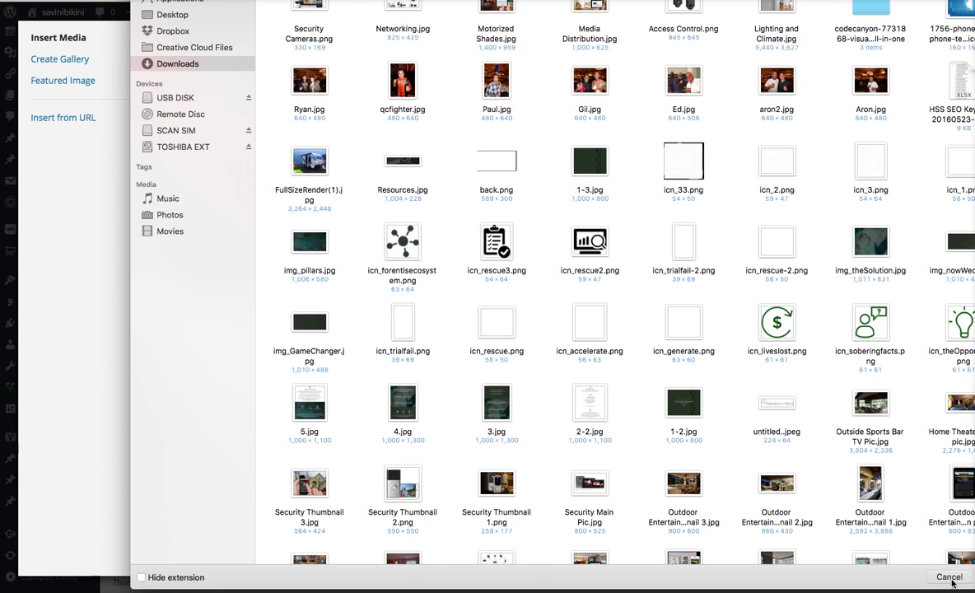
pyautogui.press('Escape')
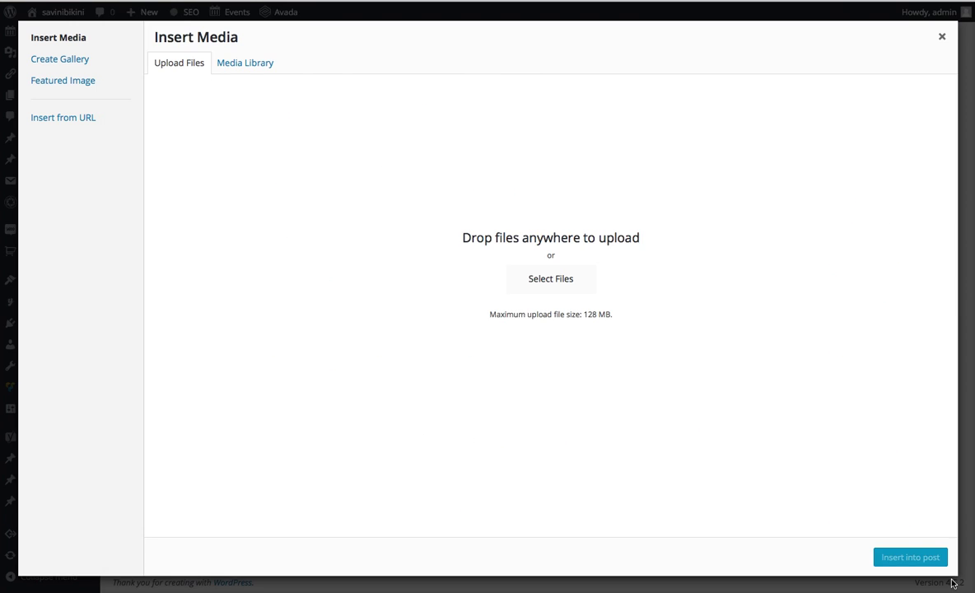
# Select payment_cards_footer.png in the media library and examine its alignment, link and size options.
pyautogui.click(244, 66)
pyautogui.click(206, 148)
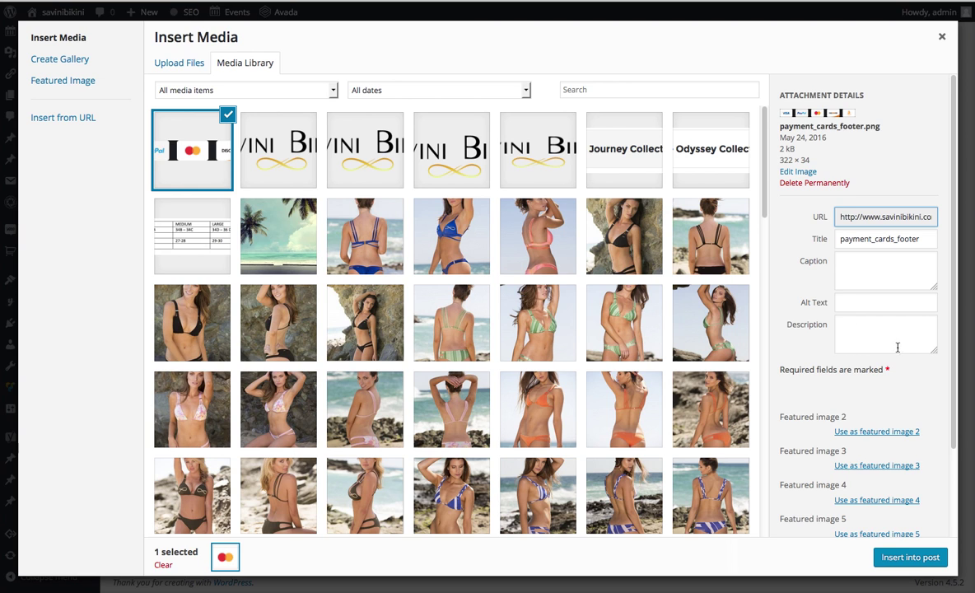
pyautogui.scroll(-3, 898, 349)
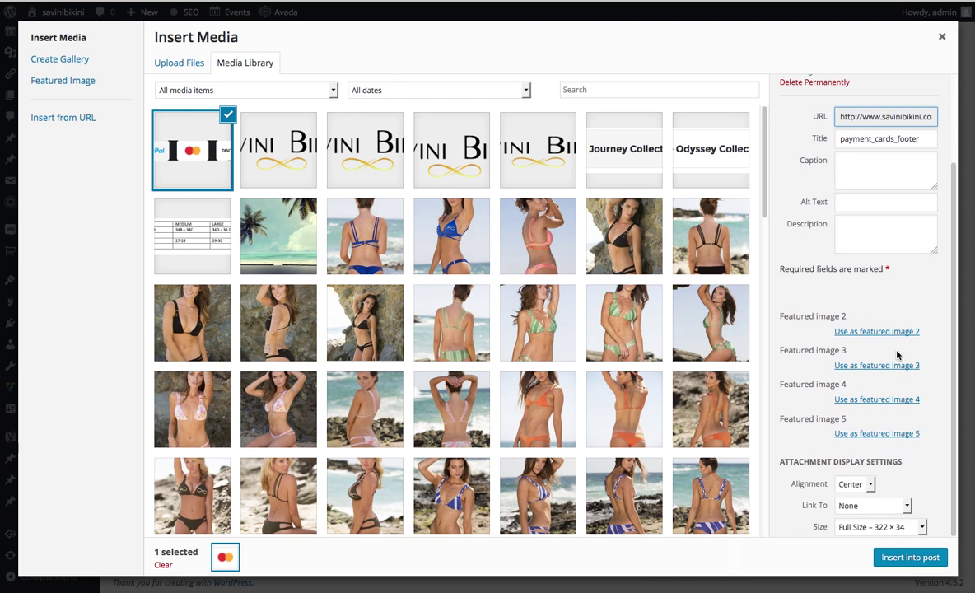
pyautogui.click(871, 486)
pyautogui.click(853, 506)
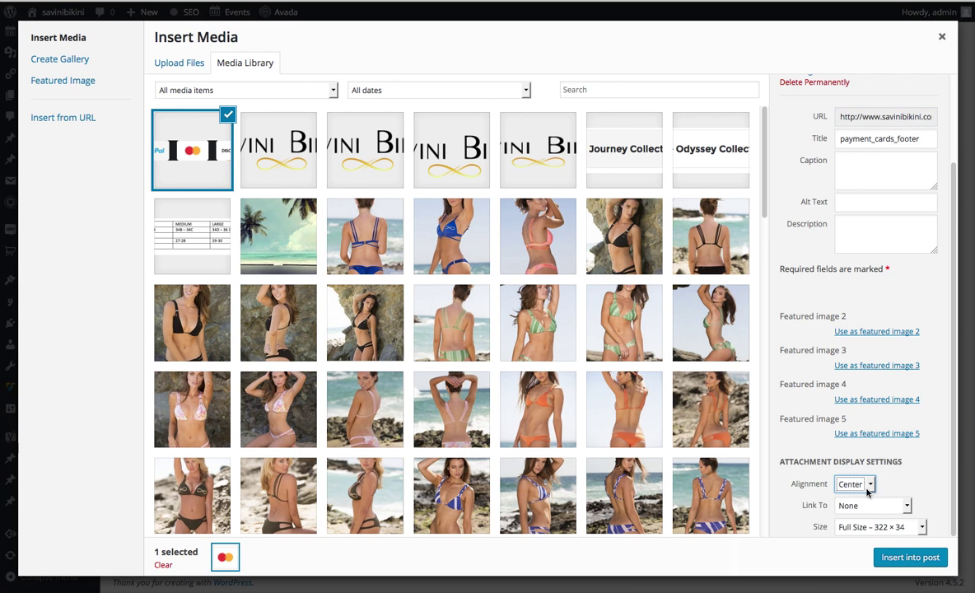
pyautogui.click(866, 507)
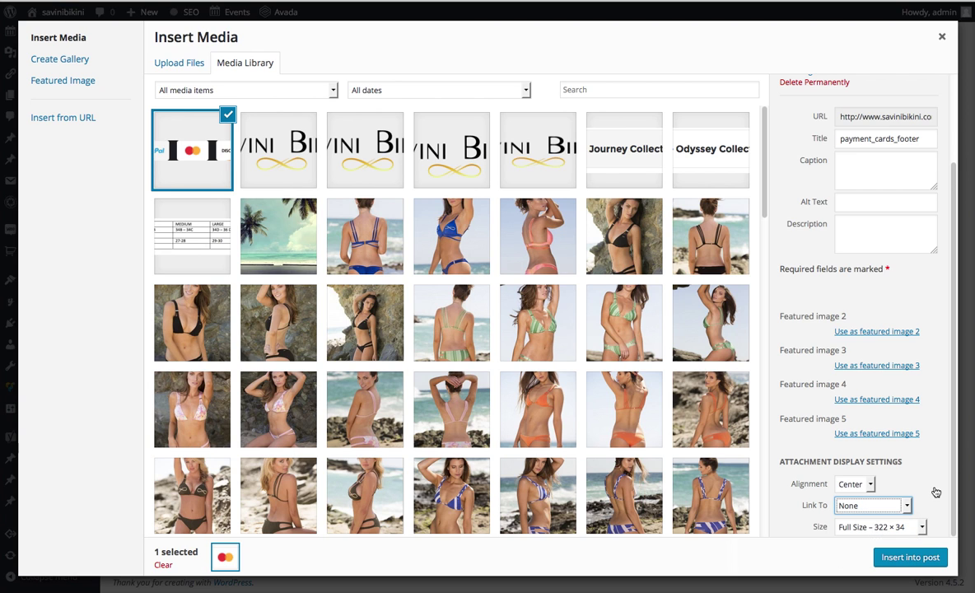
pyautogui.click(919, 527)
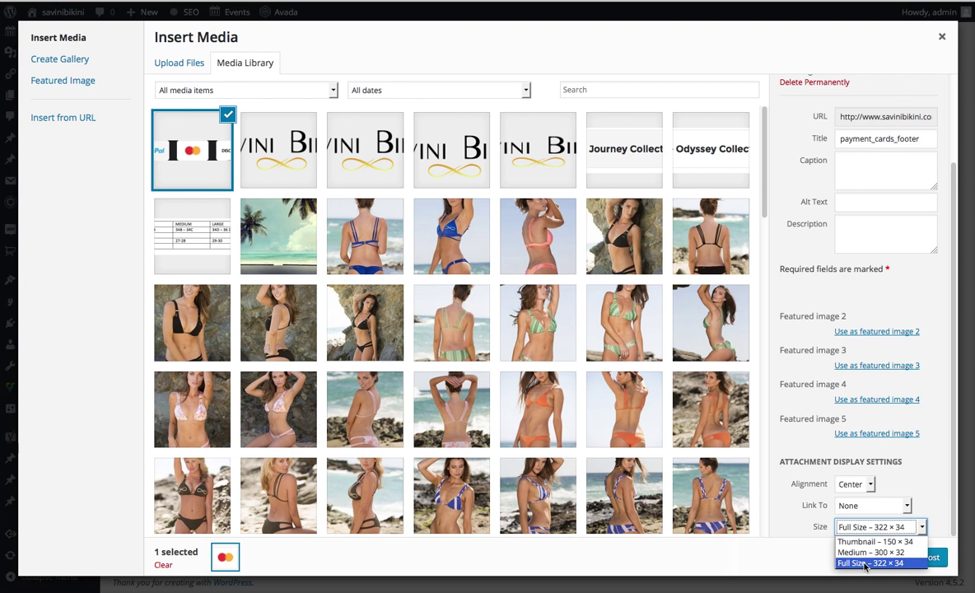
pyautogui.click(455, 232)
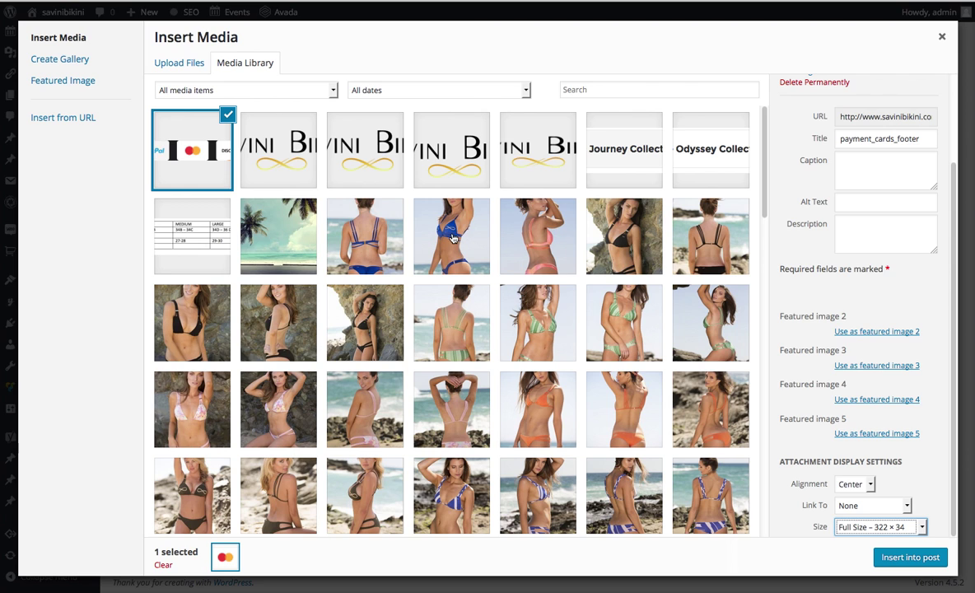
# Select the blue bikini photo 299-1.jpg in the media library and examine its available size options.
pyautogui.click(452, 252)
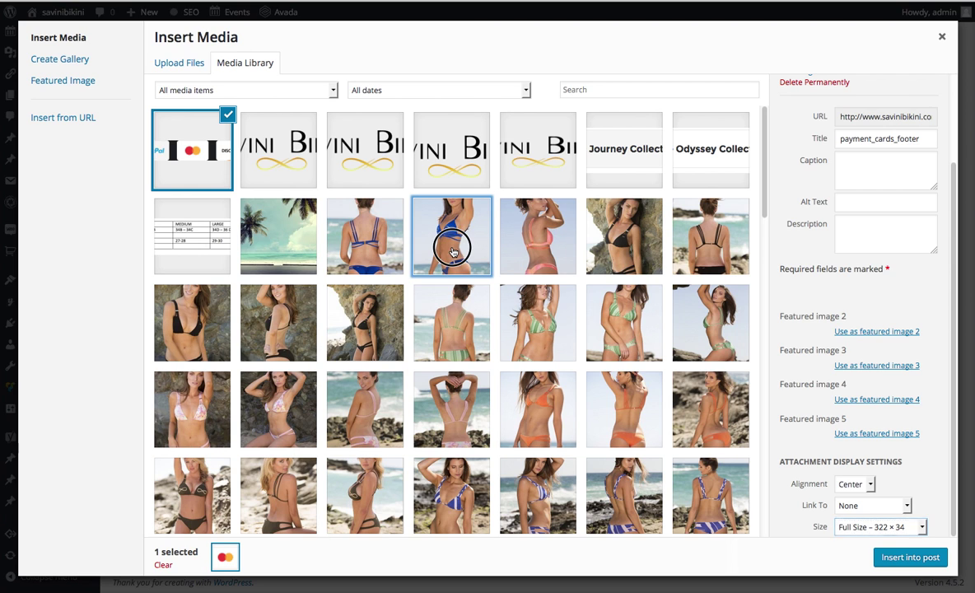
pyautogui.click(876, 490)
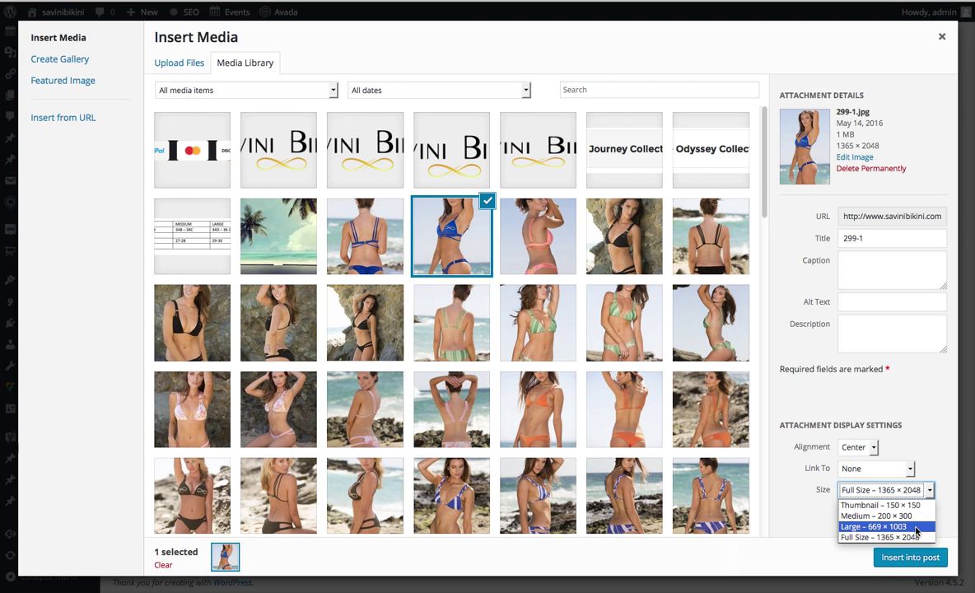
pyautogui.click(213, 165)
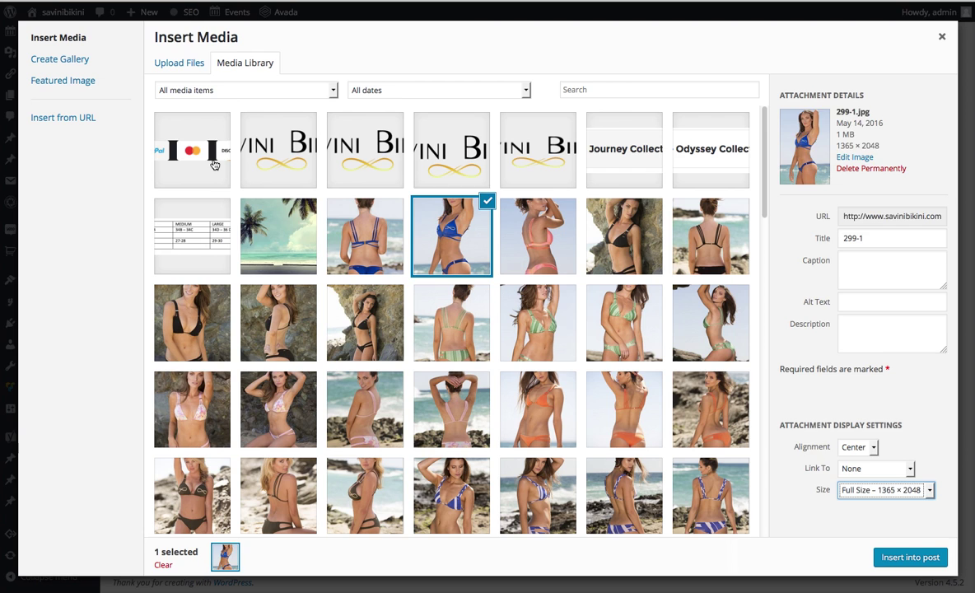
# Insert payment_cards_footer.png into the post with Center alignment, no link and Full Size.
pyautogui.click(213, 165)
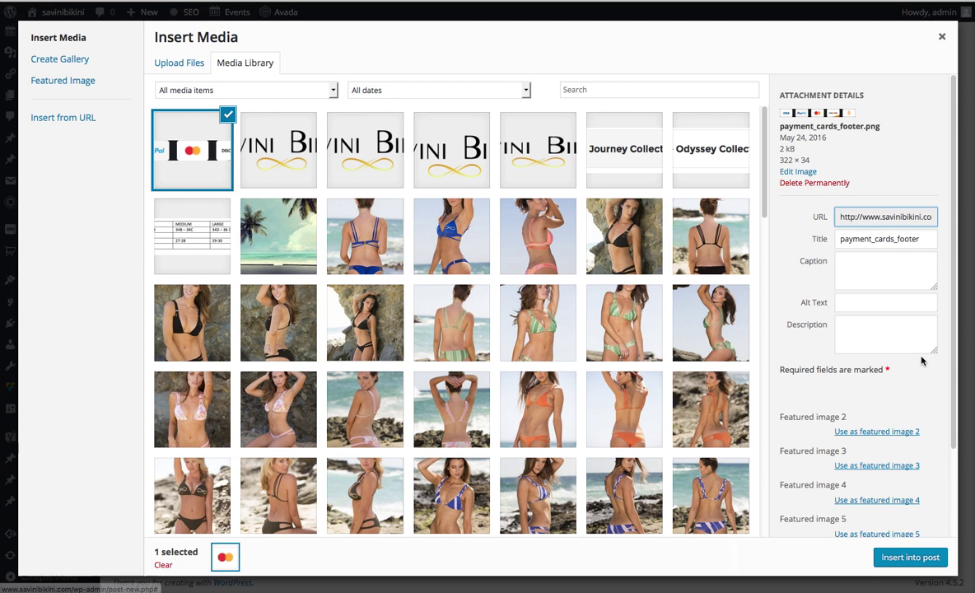
pyautogui.scroll(-3, 921, 361)
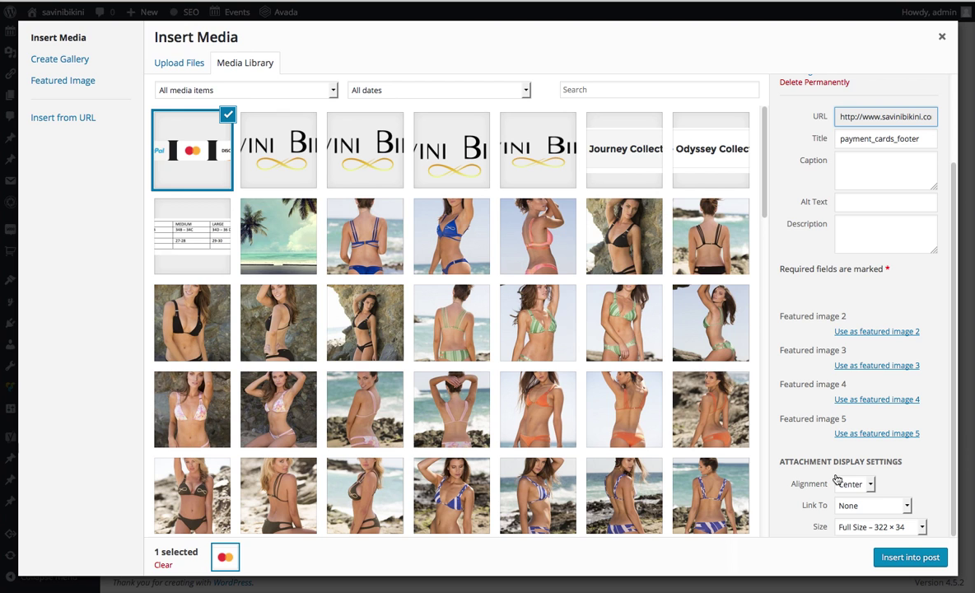
pyautogui.click(893, 563)
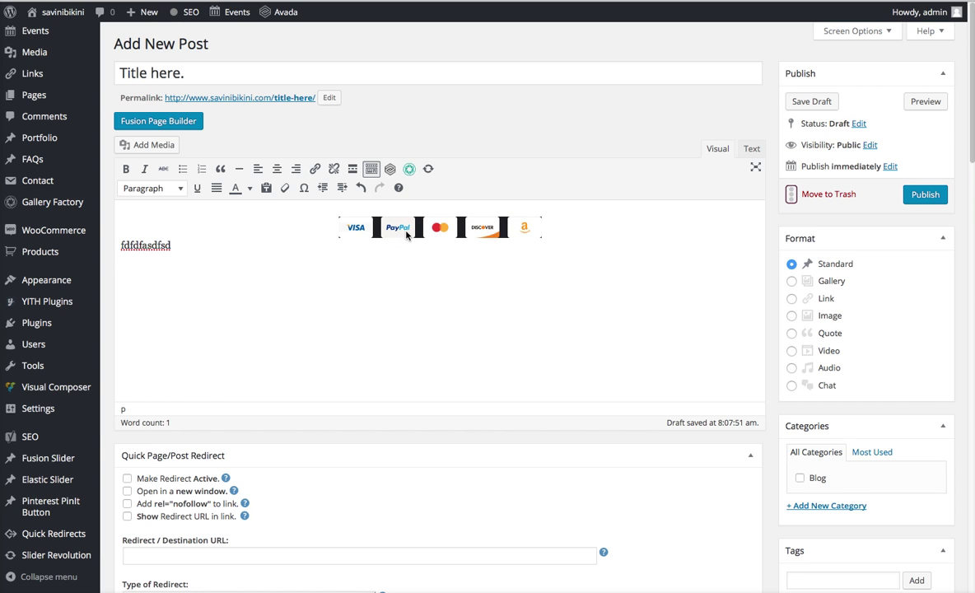
# Try left and right alignment on the inserted payment cards image, and set it back to center.
pyautogui.click(407, 232)
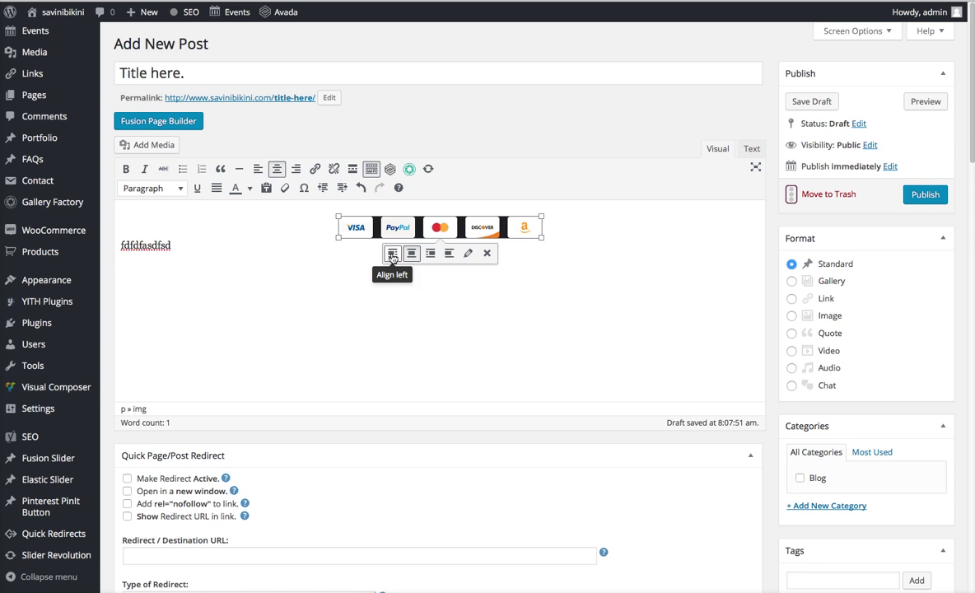
pyautogui.click(391, 253)
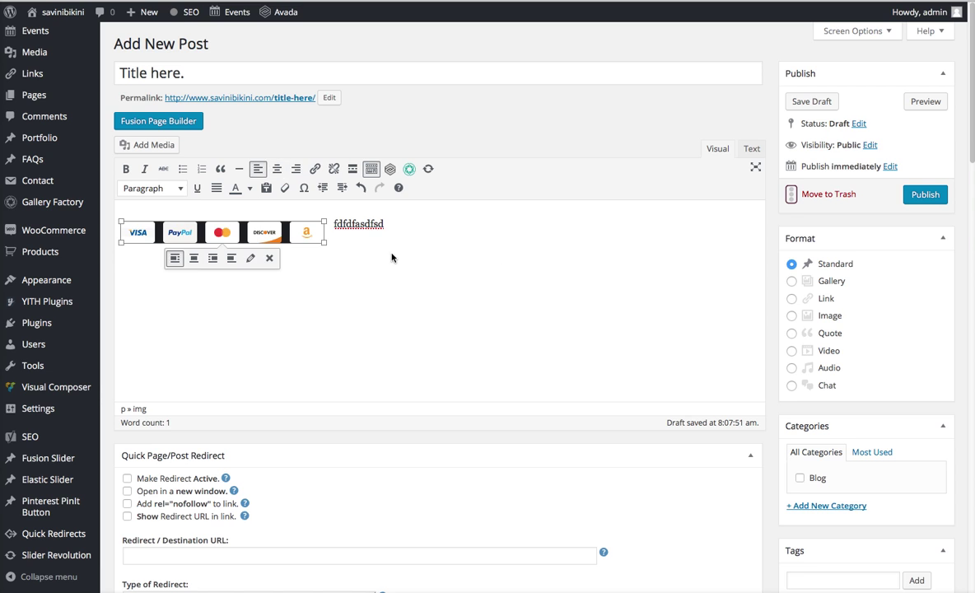
pyautogui.click(213, 258)
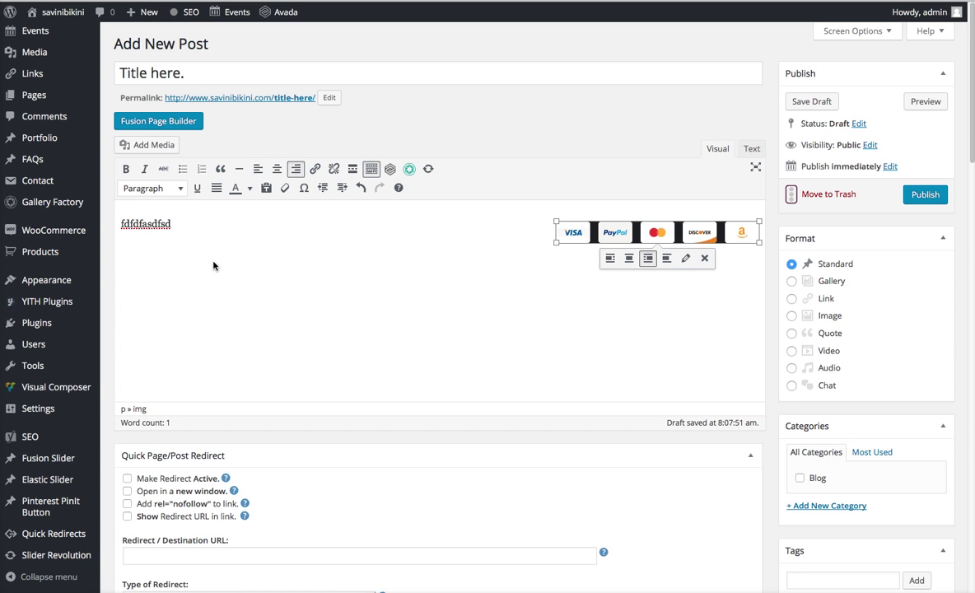
pyautogui.click(629, 258)
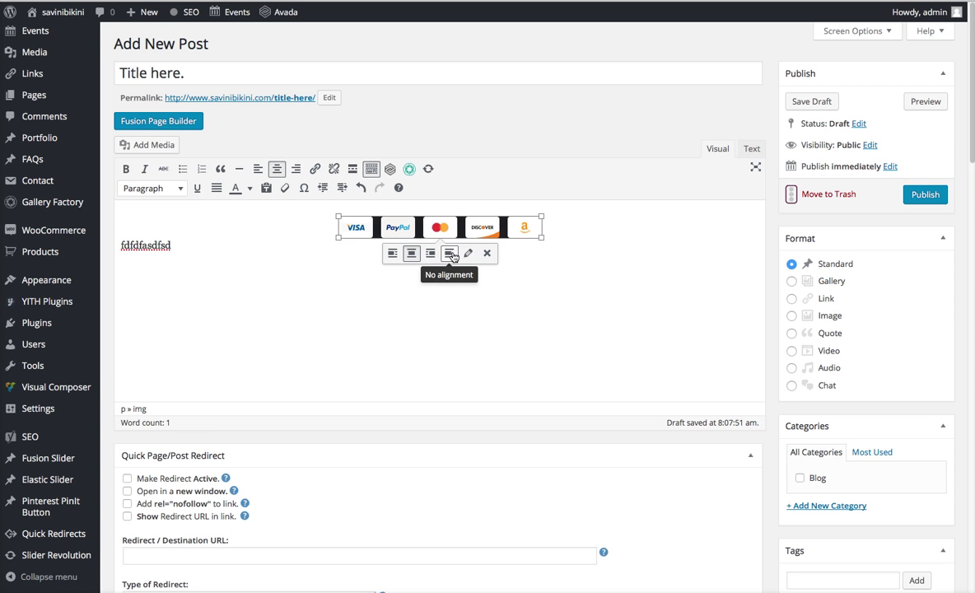
pyautogui.click(362, 280)
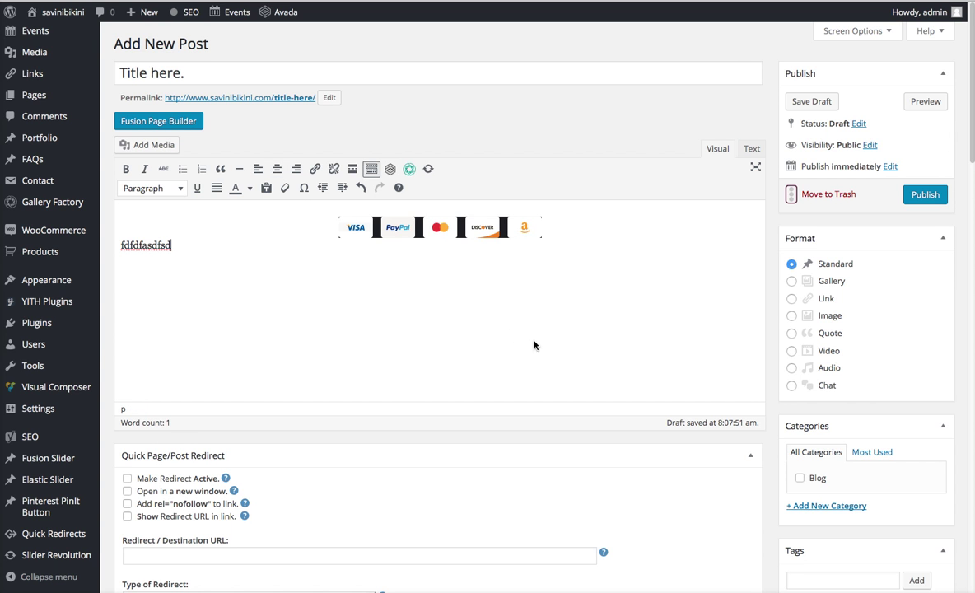
# Collapse the Yoast SEO, Quick Page/Post Redirect and Fusion Page Options sections below the post editor.
pyautogui.scroll(-3, 549, 349)
pyautogui.scroll(-4, 549, 349)
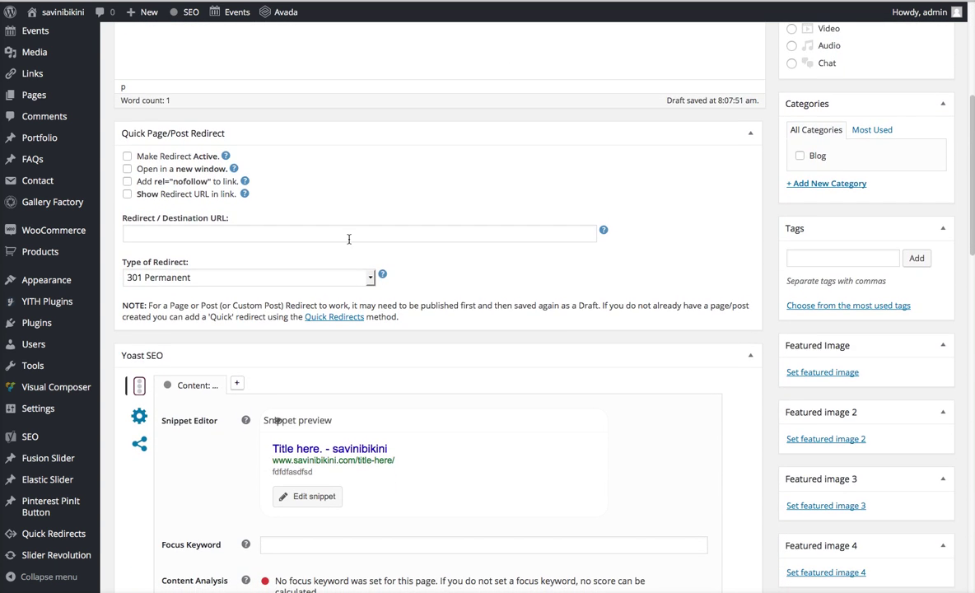
pyautogui.scroll(-10, 499, 416)
pyautogui.scroll(10, 499, 416)
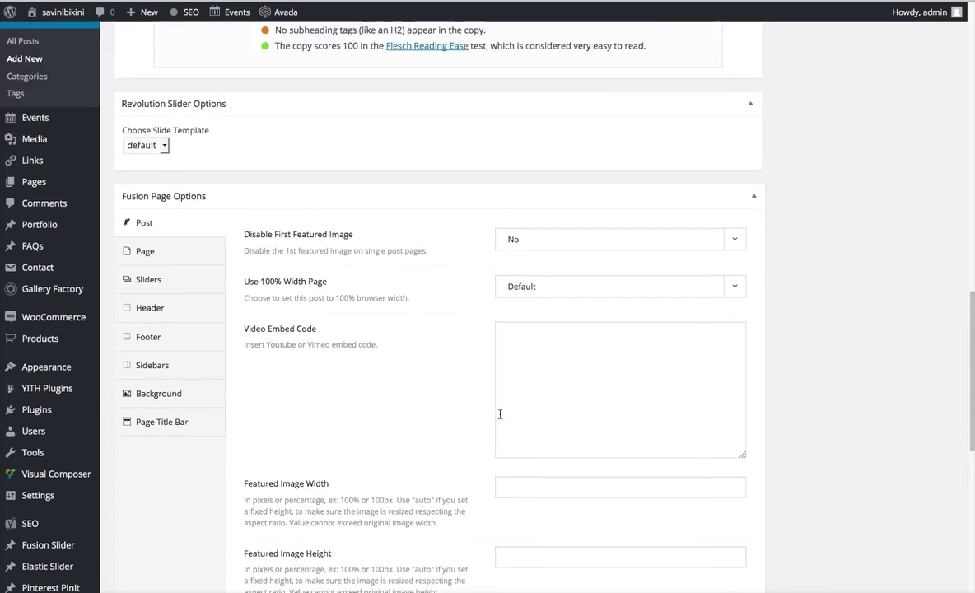
pyautogui.scroll(-1, 499, 416)
pyautogui.scroll(-1, 500, 419)
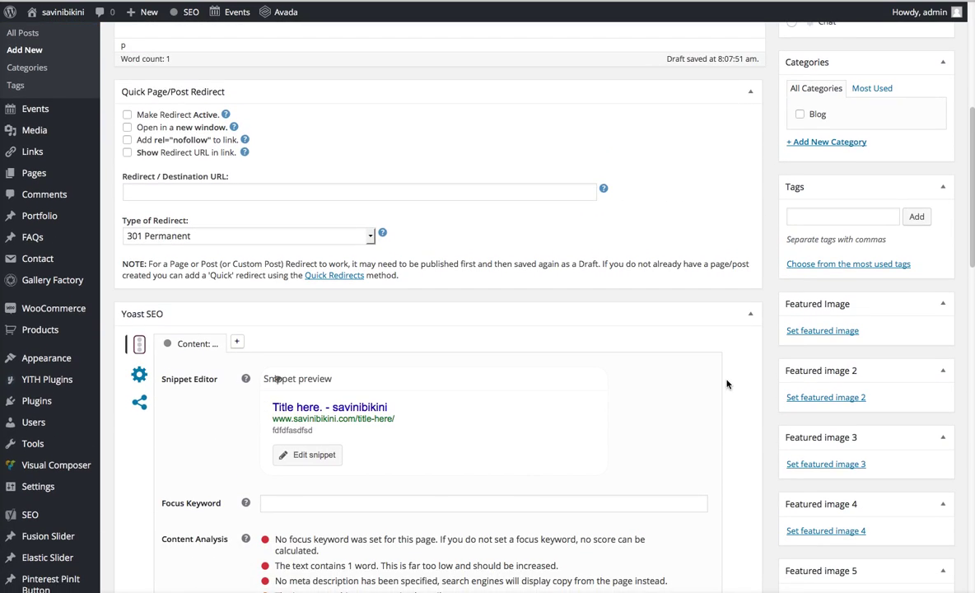
pyautogui.click(748, 316)
pyautogui.click(750, 91)
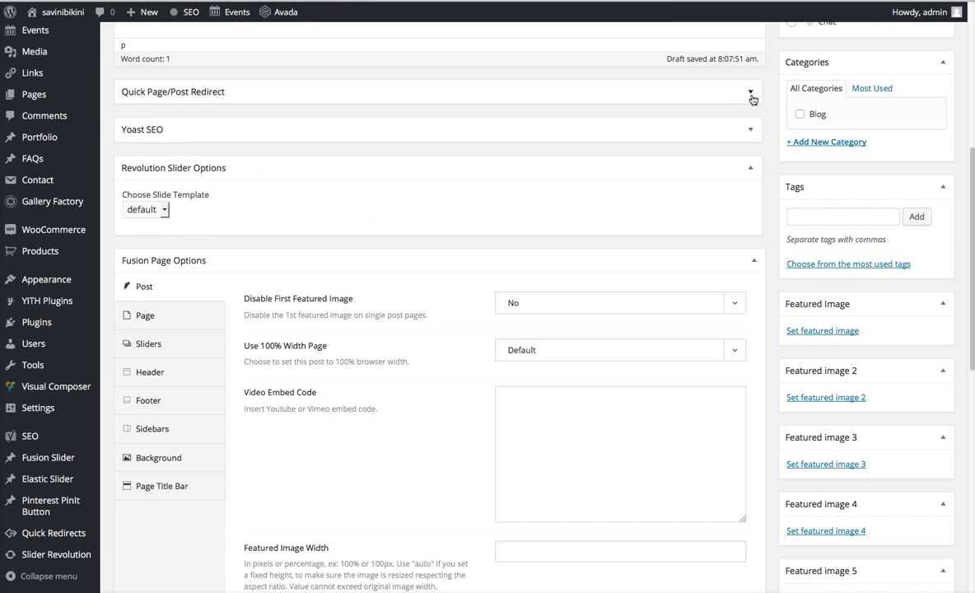
pyautogui.click(751, 262)
pyautogui.scroll(1, 692, 405)
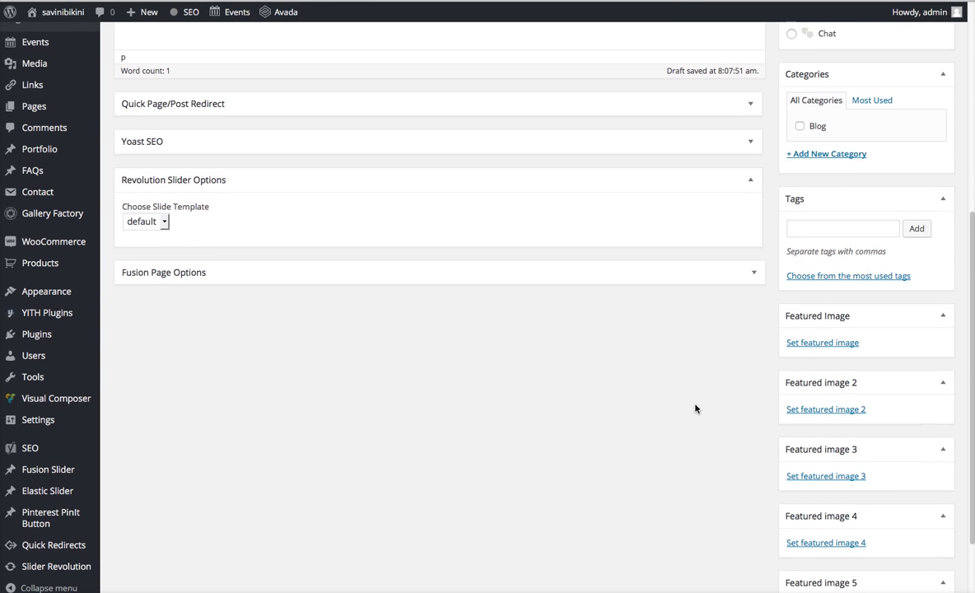
# Assign the post to the Blog category.
pyautogui.scroll(-3, 781, 433)
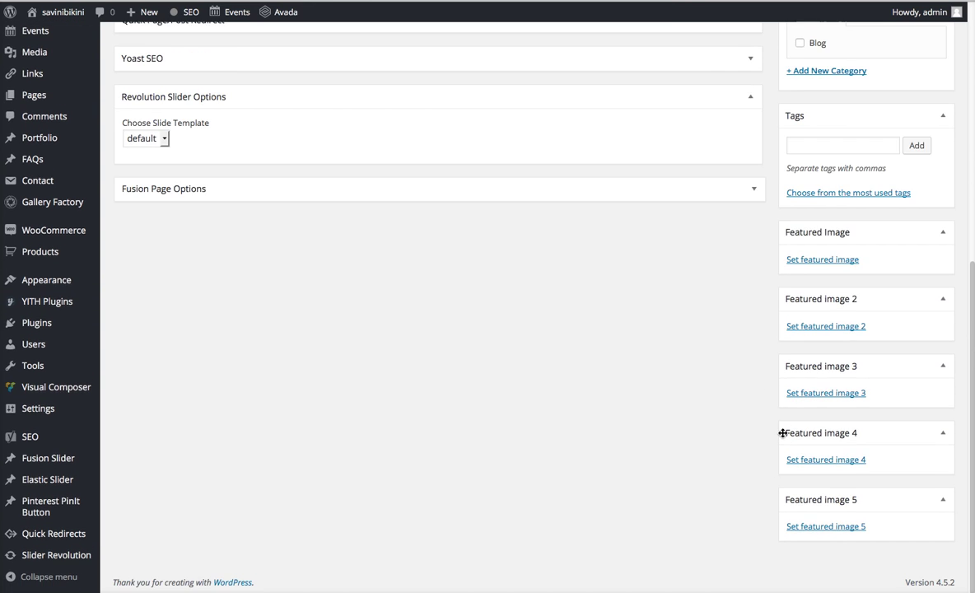
pyautogui.scroll(7, 783, 433)
pyautogui.scroll(6, 782, 436)
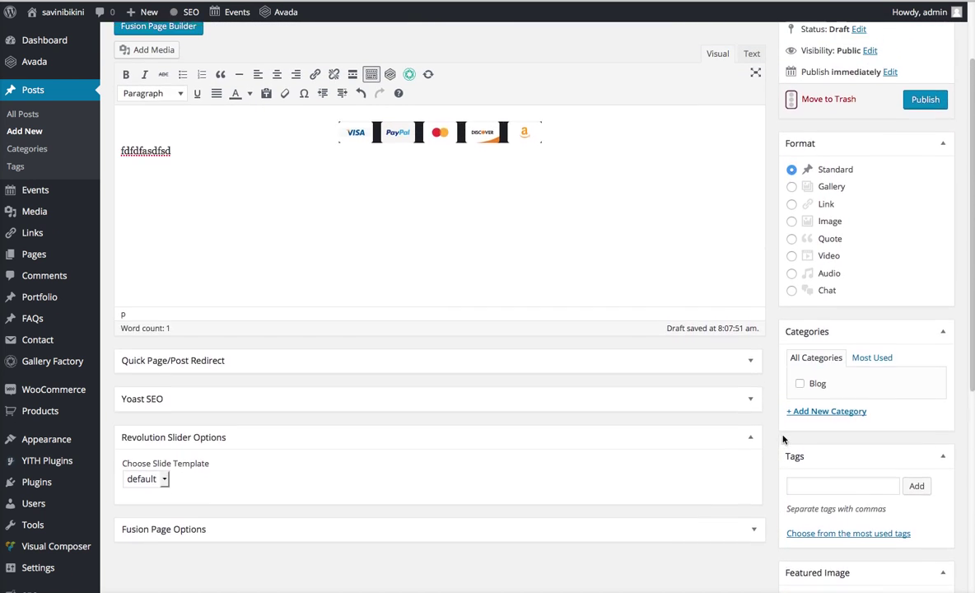
pyautogui.scroll(-3, 782, 435)
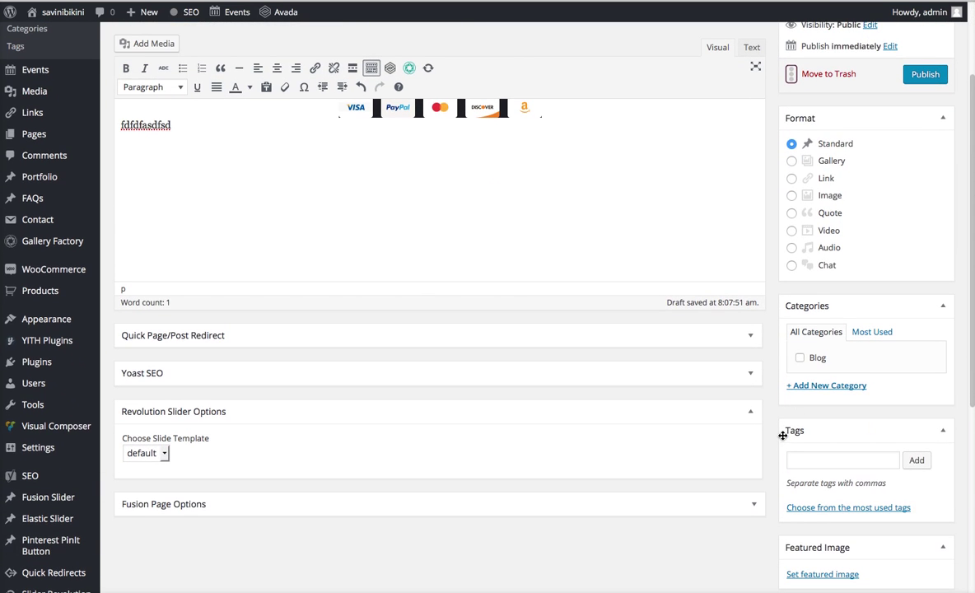
pyautogui.click(802, 362)
pyautogui.scroll(2, 743, 182)
pyautogui.scroll(1, 743, 179)
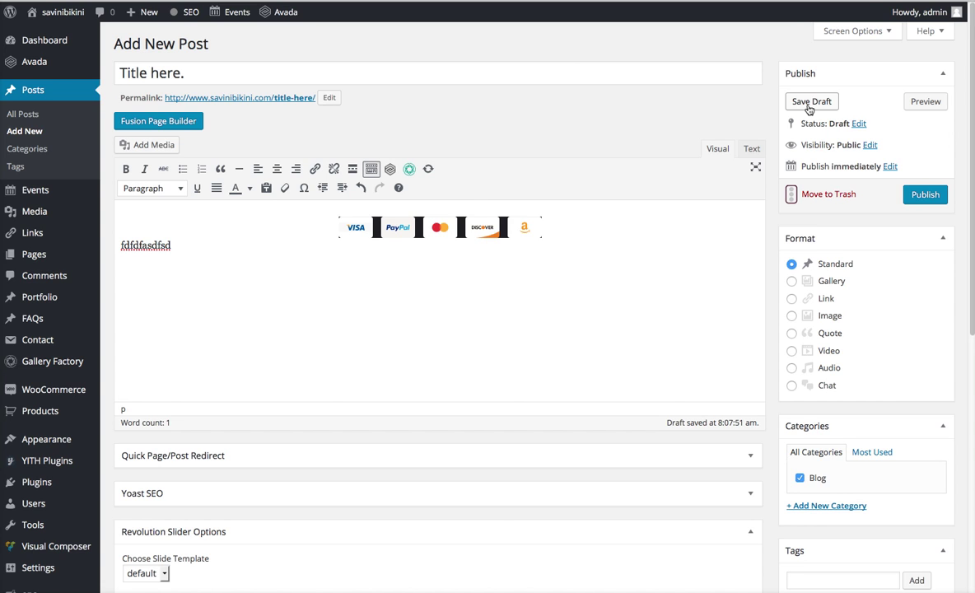
# Schedule the post for Jun 1, 2016 at 08:05, and cancel the schedule to restore immediate publishing.
pyautogui.click(890, 166)
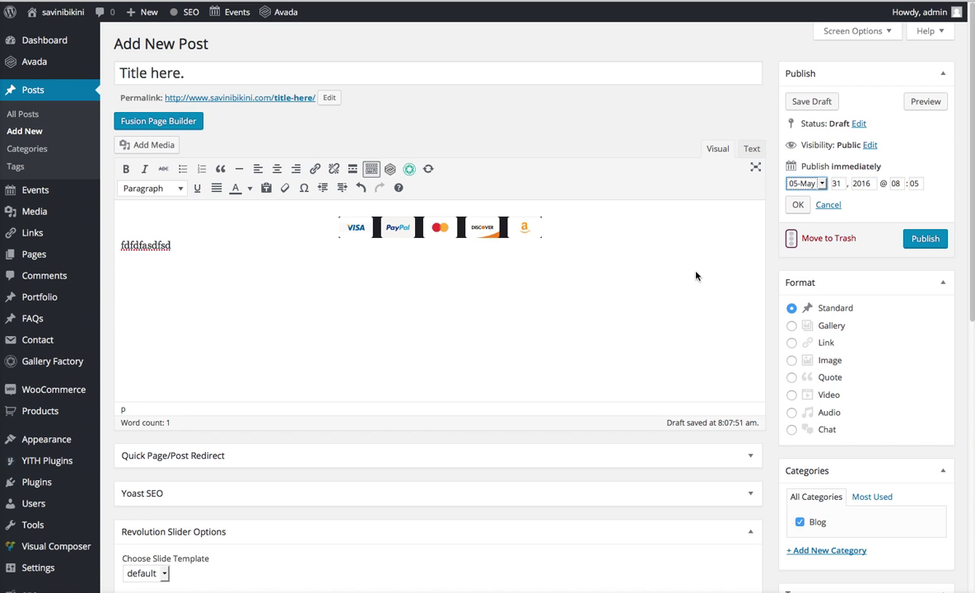
pyautogui.click(821, 183)
pyautogui.click(812, 248)
pyautogui.press('Tab')
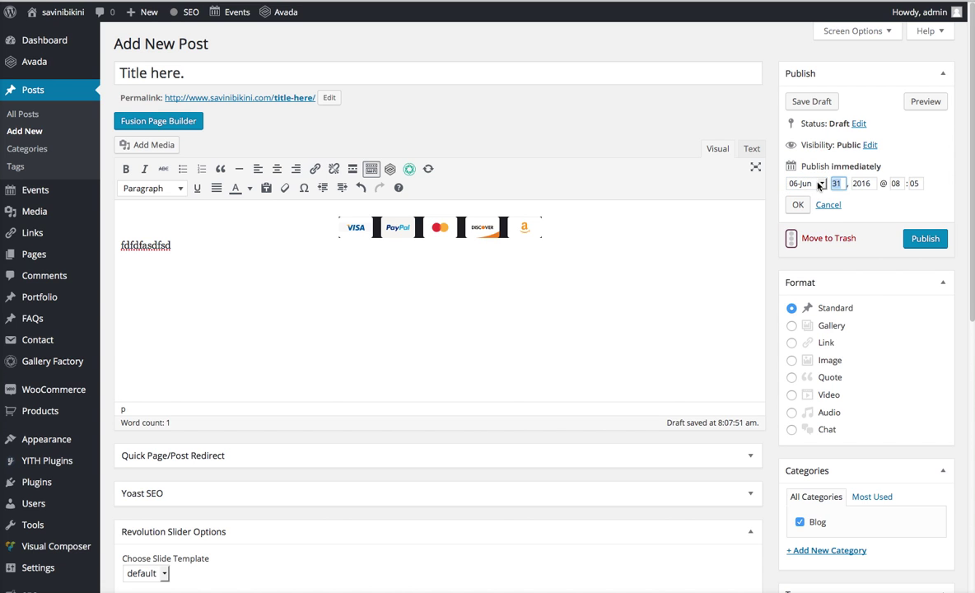
pyautogui.write('01')
pyautogui.click(796, 205)
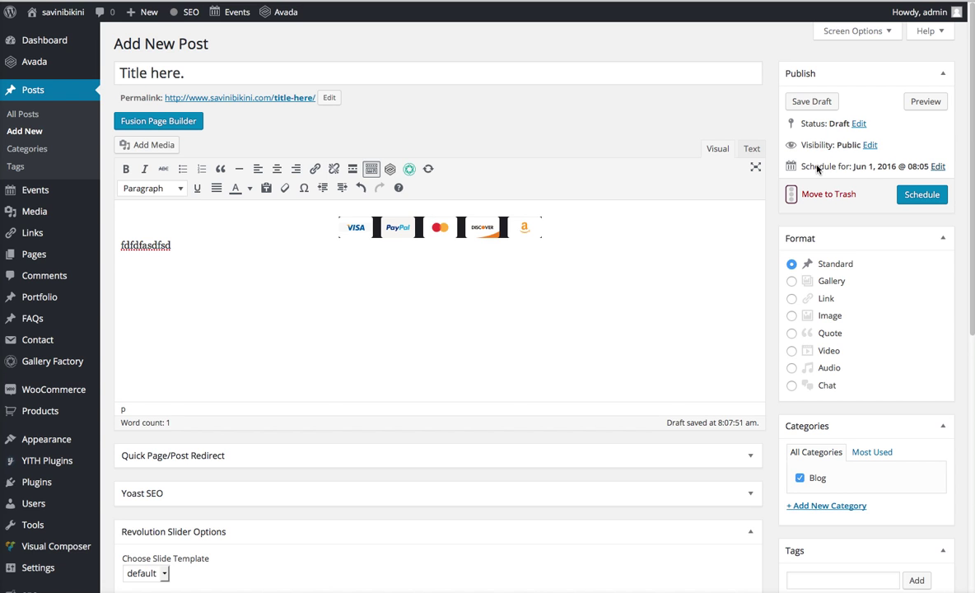
pyautogui.click(938, 166)
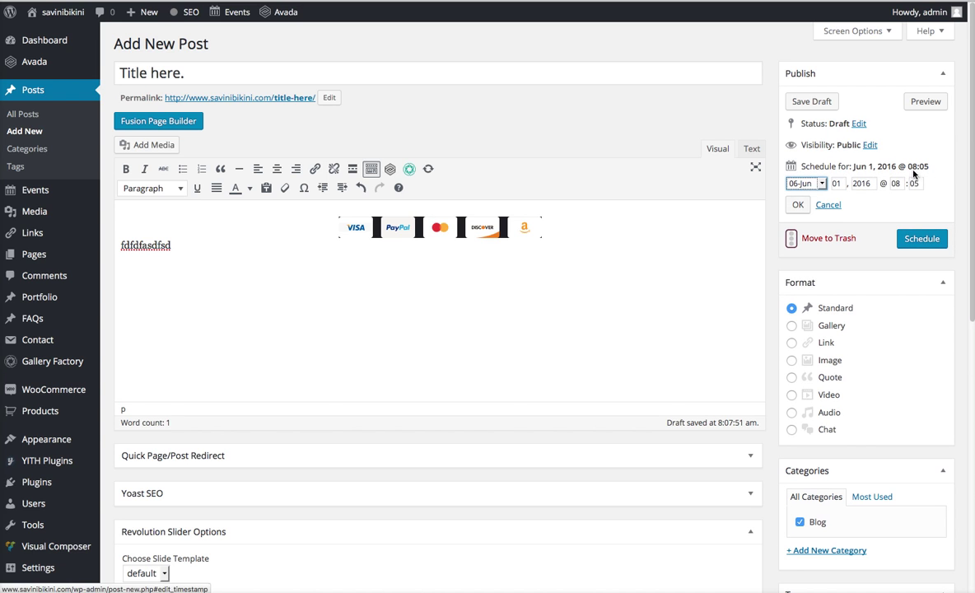
pyautogui.click(826, 205)
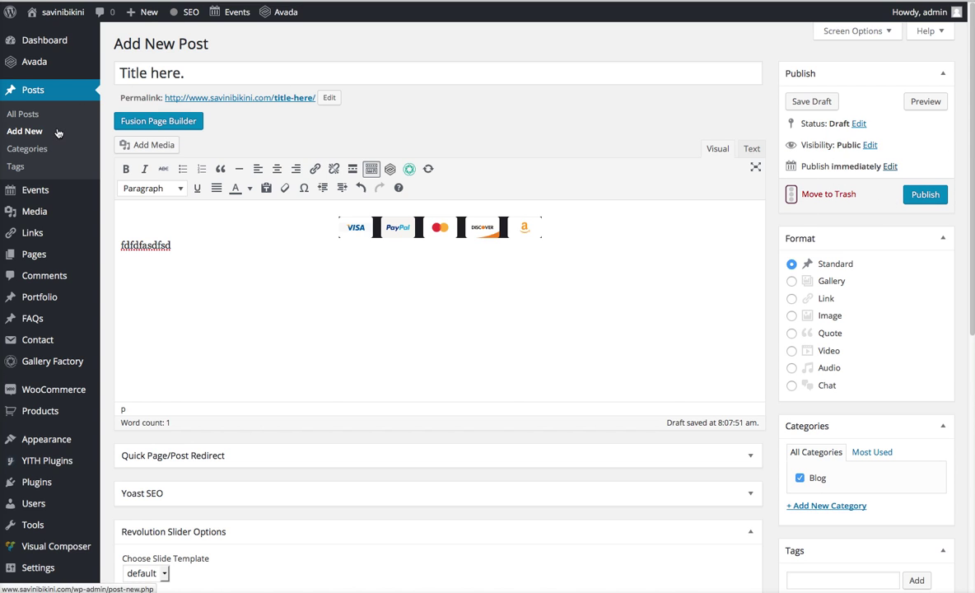
# Open the list of all pages, leaving the new post without saving it.
pyautogui.moveTo(48, 254)
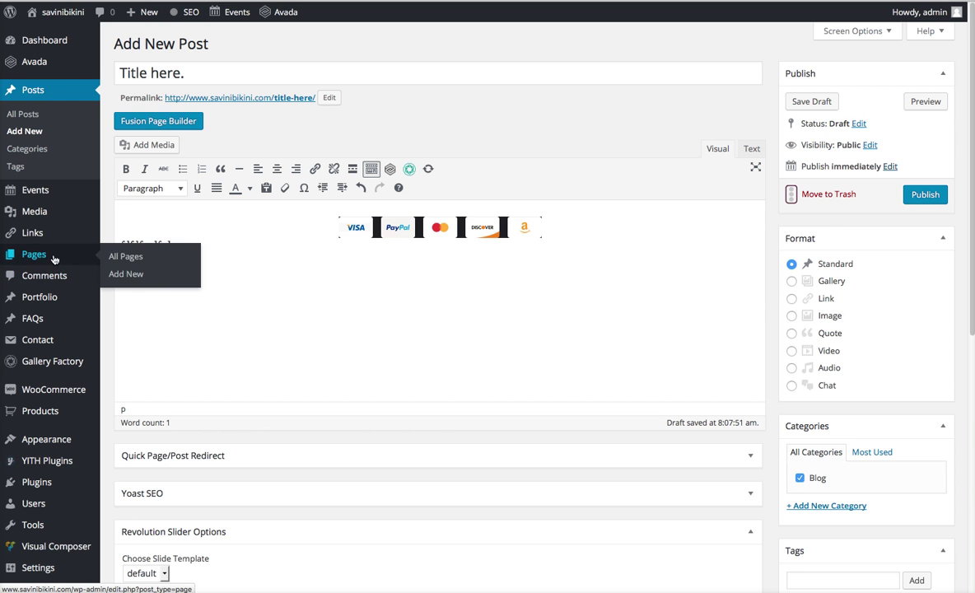
pyautogui.click(120, 257)
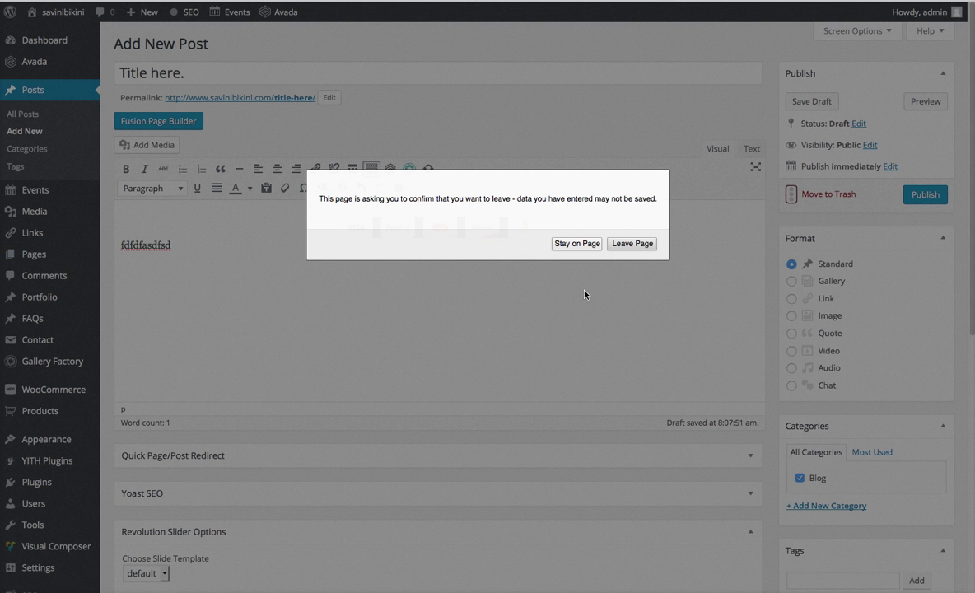
pyautogui.click(649, 246)
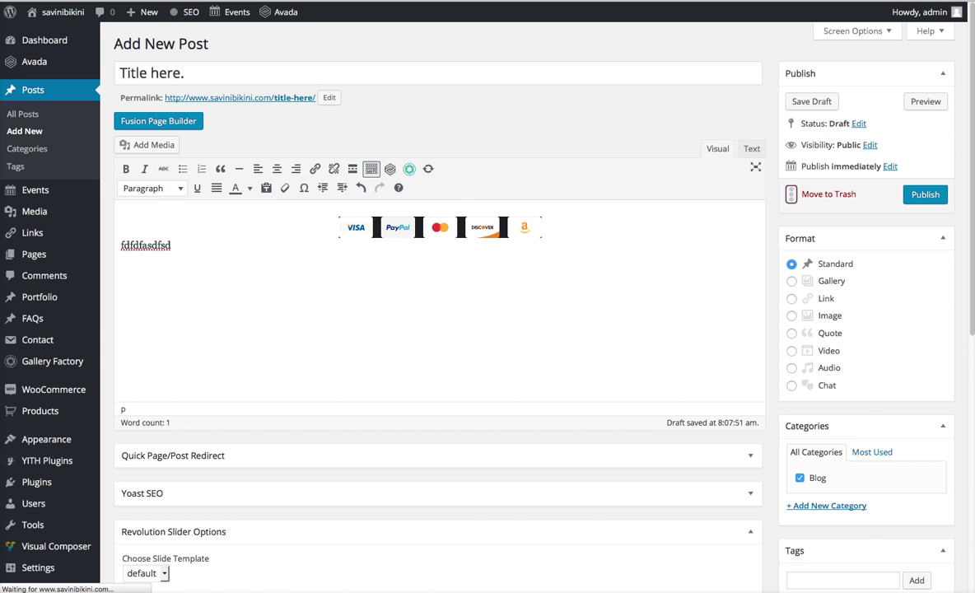
# Open the live savinibikini site separately and view its Size Chart and Care Instructions pages.
pyautogui.rightClick(43, 11)
pyautogui.click(63, 18)
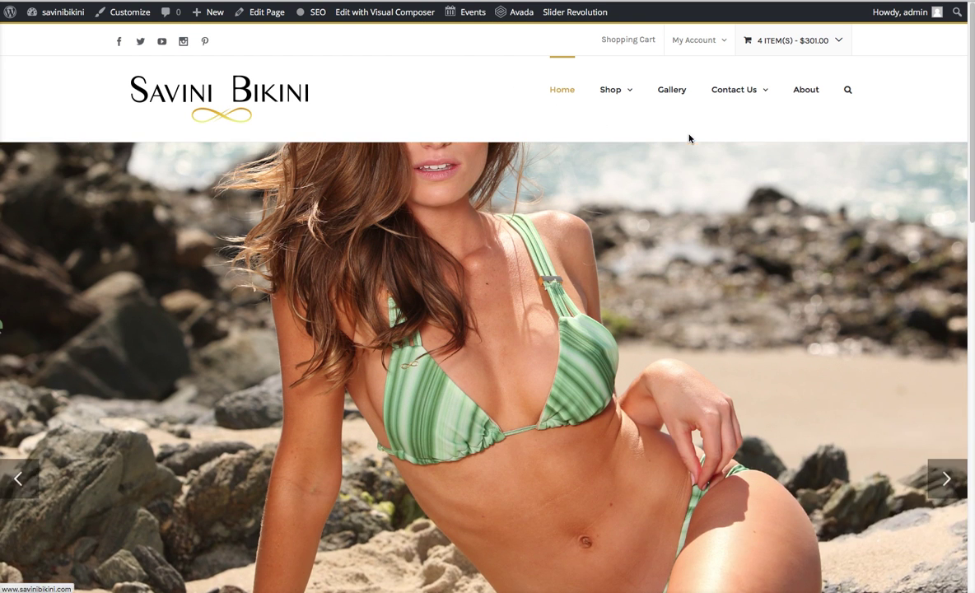
pyautogui.moveTo(757, 93)
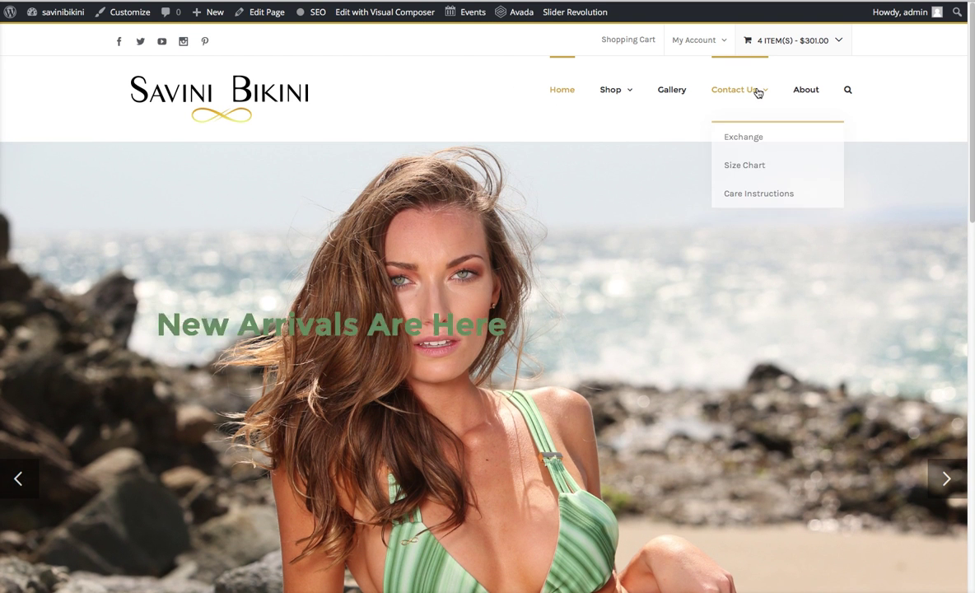
pyautogui.click(753, 175)
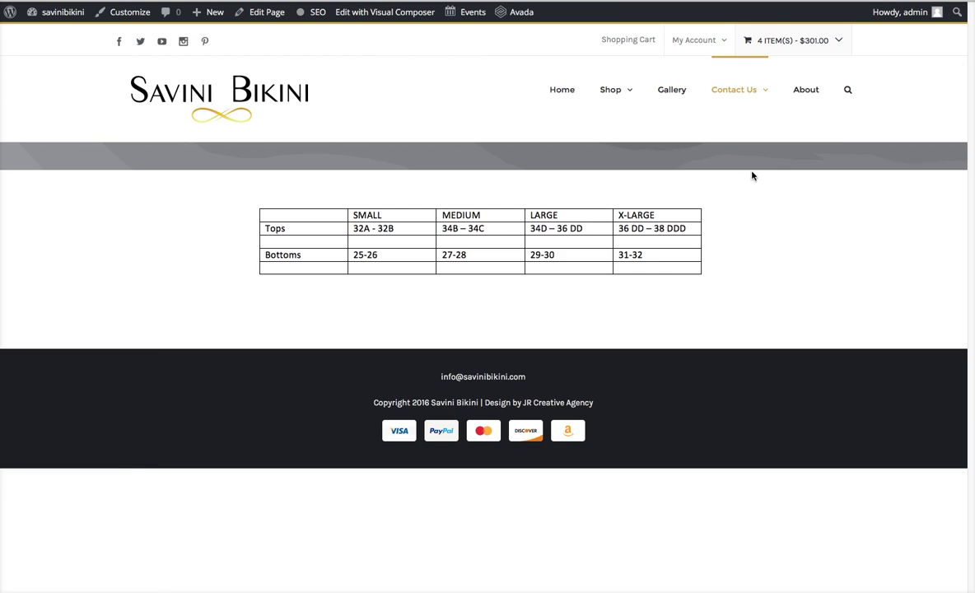
pyautogui.moveTo(750, 107)
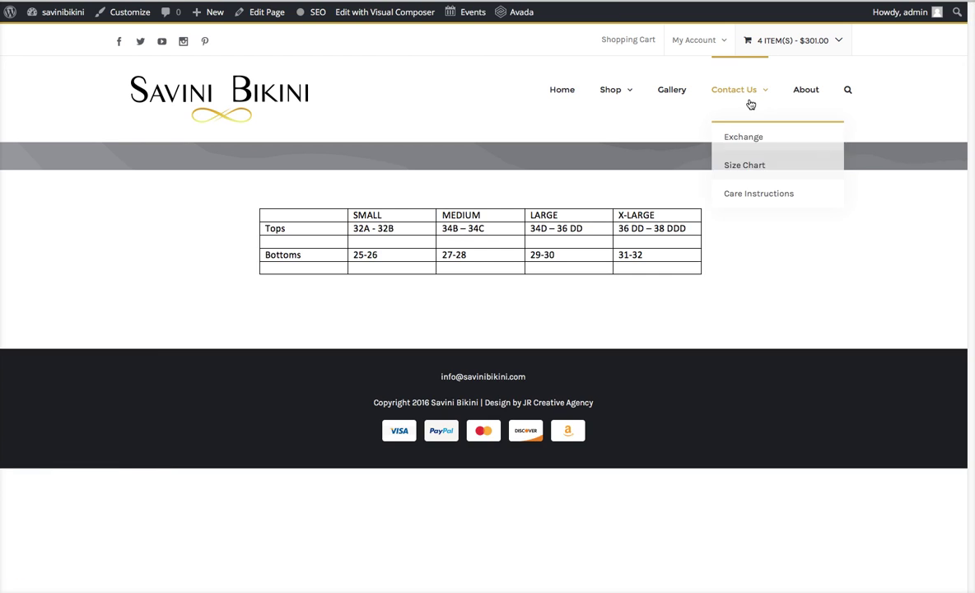
pyautogui.click(745, 195)
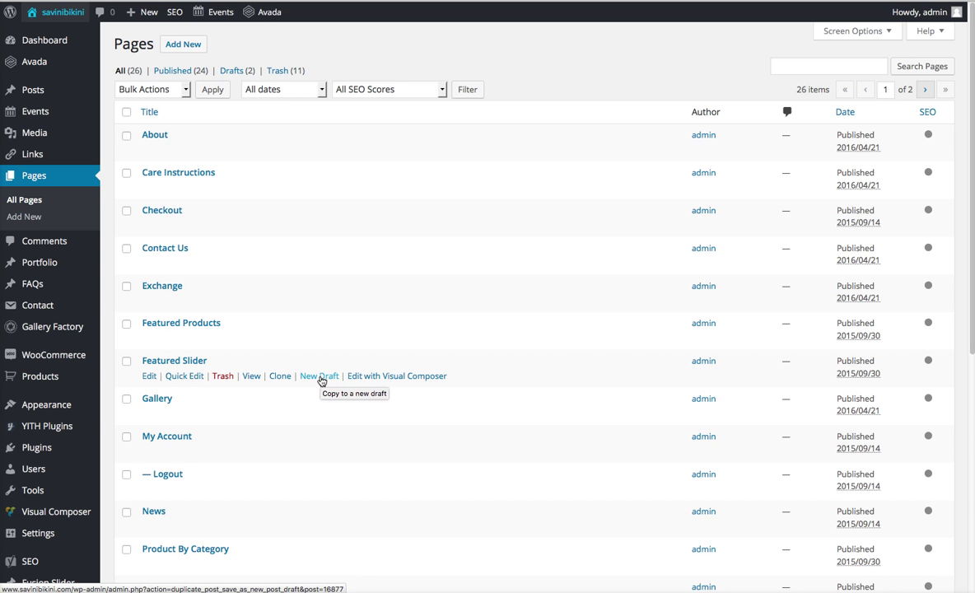
# Look through the list of all pages and open the Care Instructions page for editing.
pyautogui.scroll(-5, 321, 380)
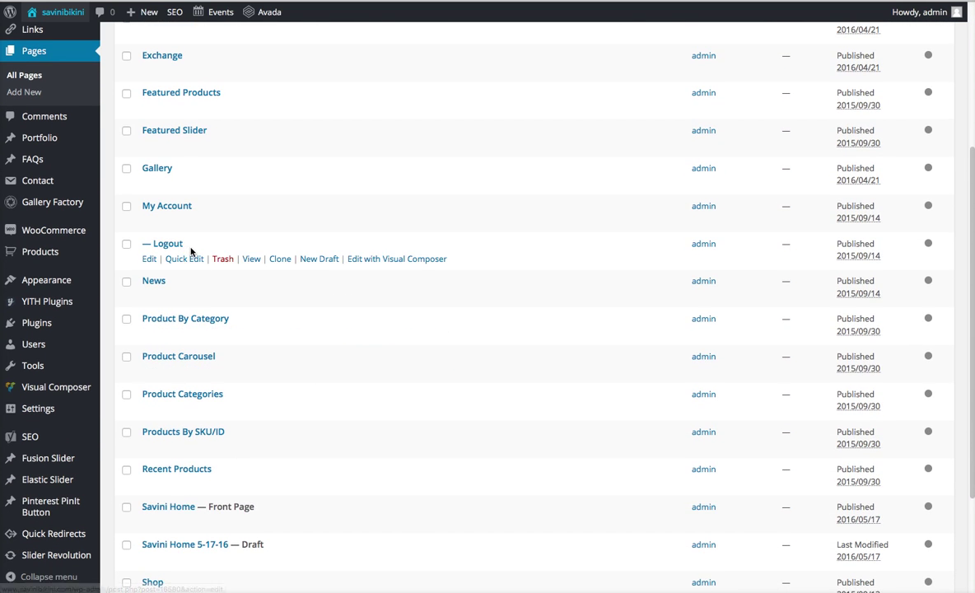
pyautogui.moveTo(170, 220)
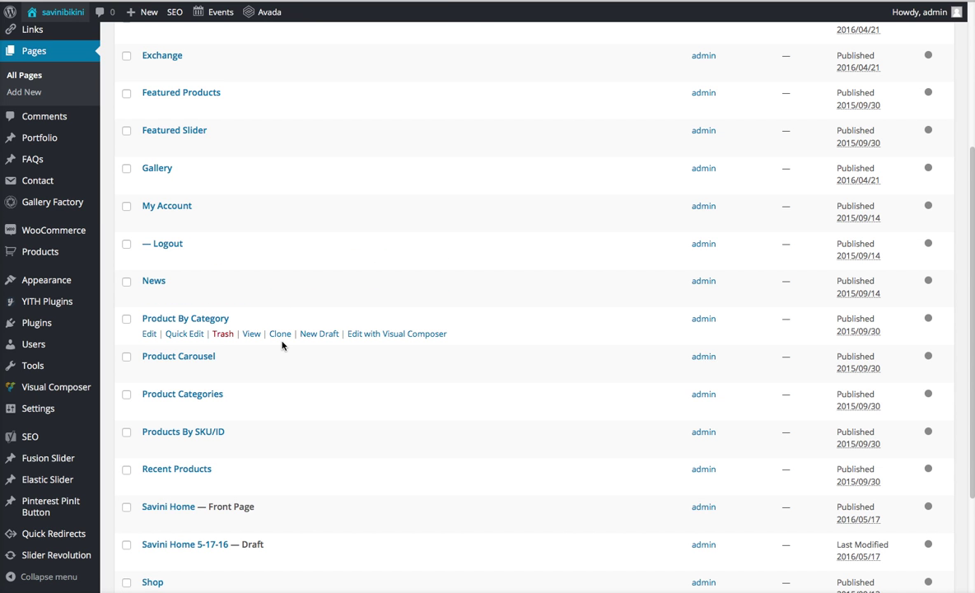
pyautogui.scroll(5, 281, 345)
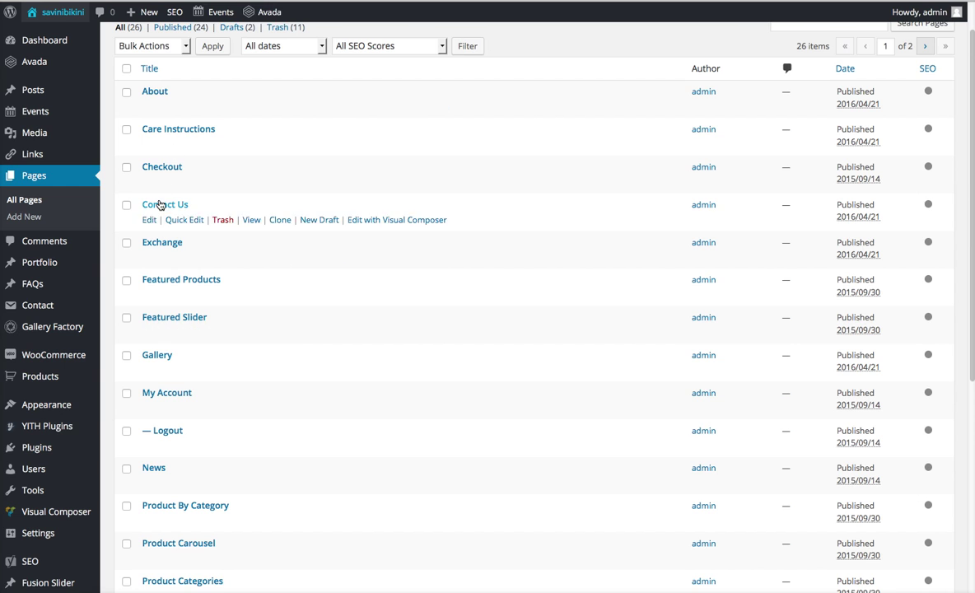
pyautogui.click(150, 145)
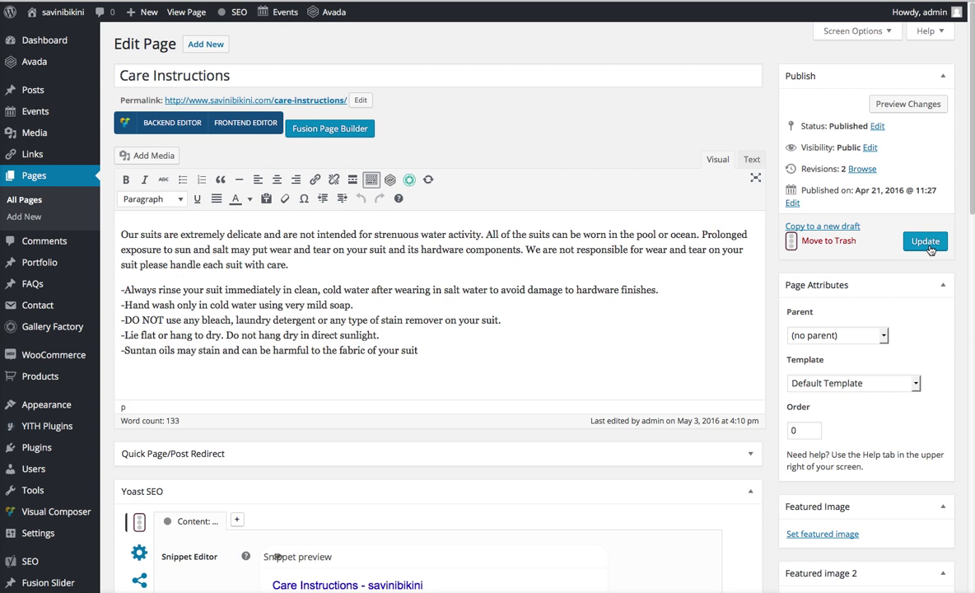
# Return to the Dashboard and open the list of WooCommerce products.
pyautogui.moveTo(50, 42)
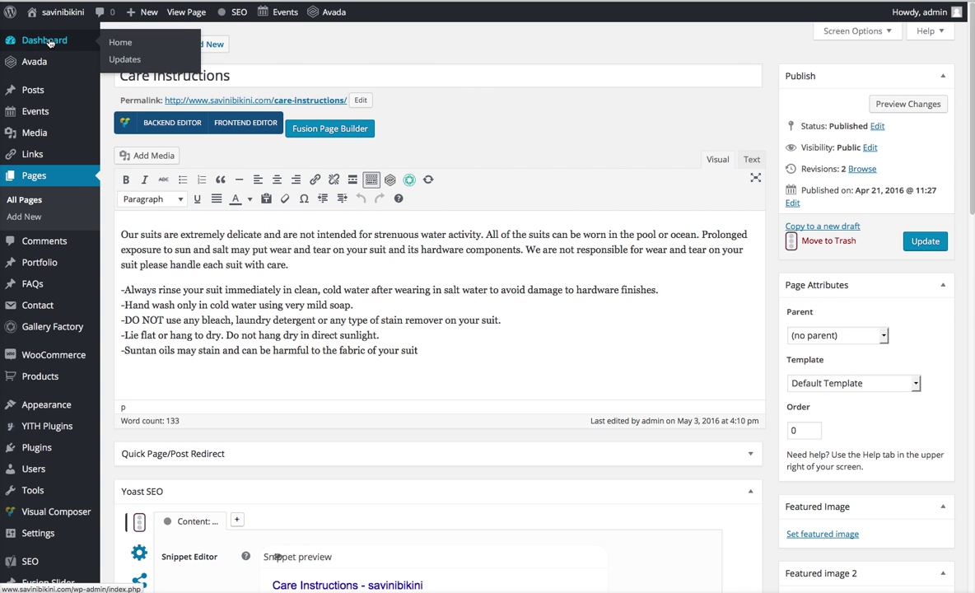
pyautogui.click(49, 42)
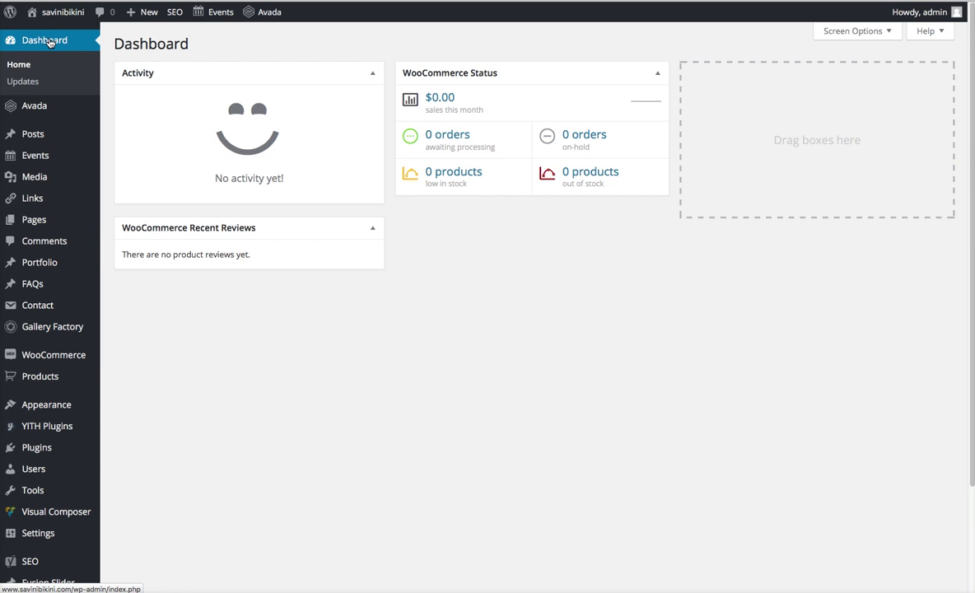
pyautogui.moveTo(54, 382)
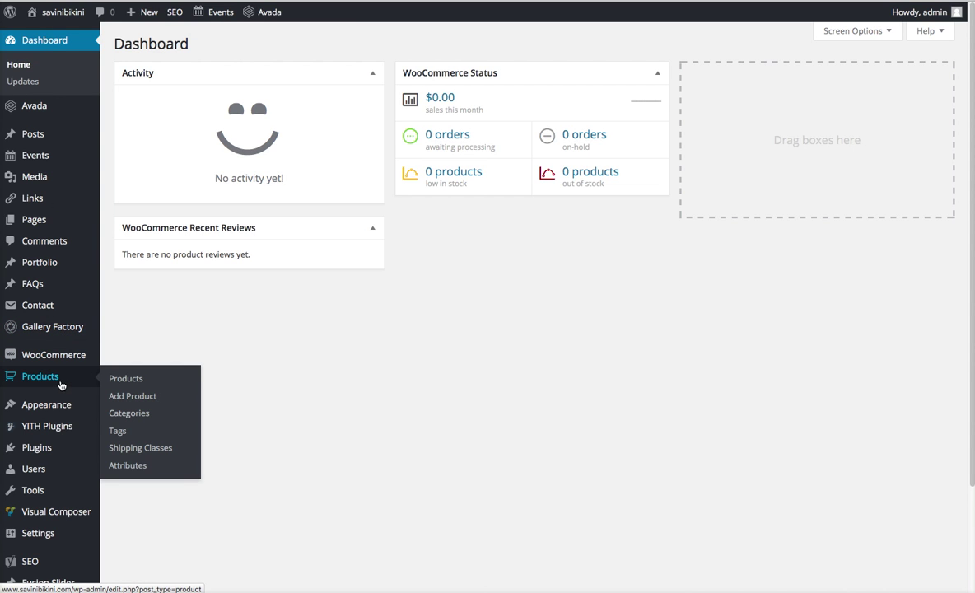
pyautogui.click(140, 382)
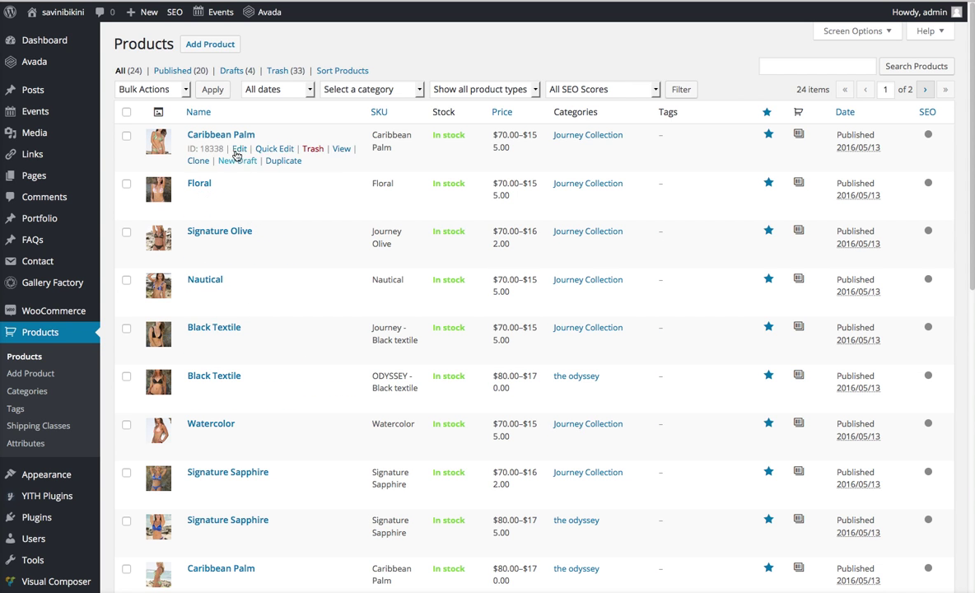
# Look through the product list and filter it by the category "the odyssey".
pyautogui.scroll(-2, 244, 304)
pyautogui.scroll(-6, 244, 303)
pyautogui.scroll(8, 245, 272)
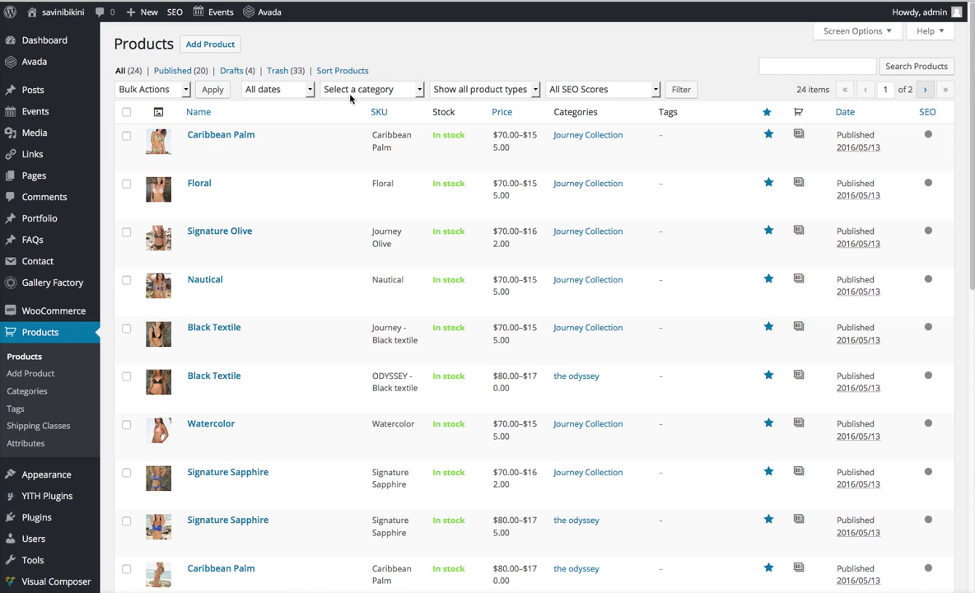
pyautogui.click(795, 65)
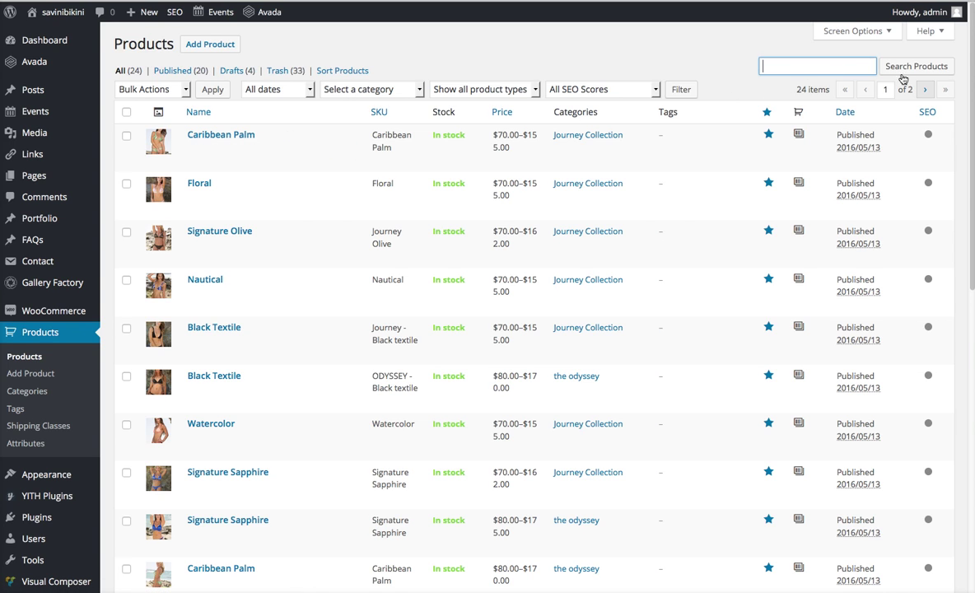
pyautogui.click(337, 88)
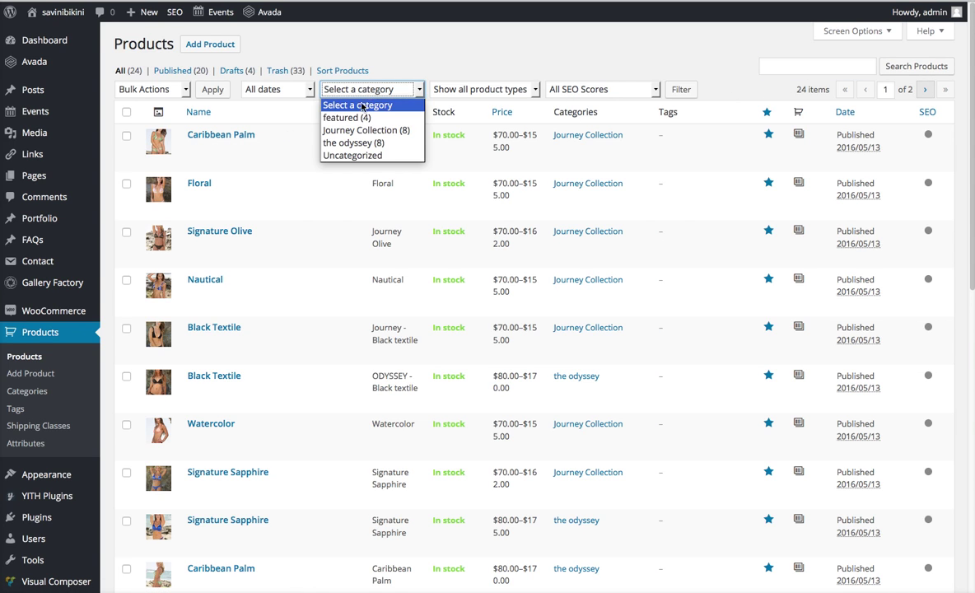
pyautogui.click(355, 142)
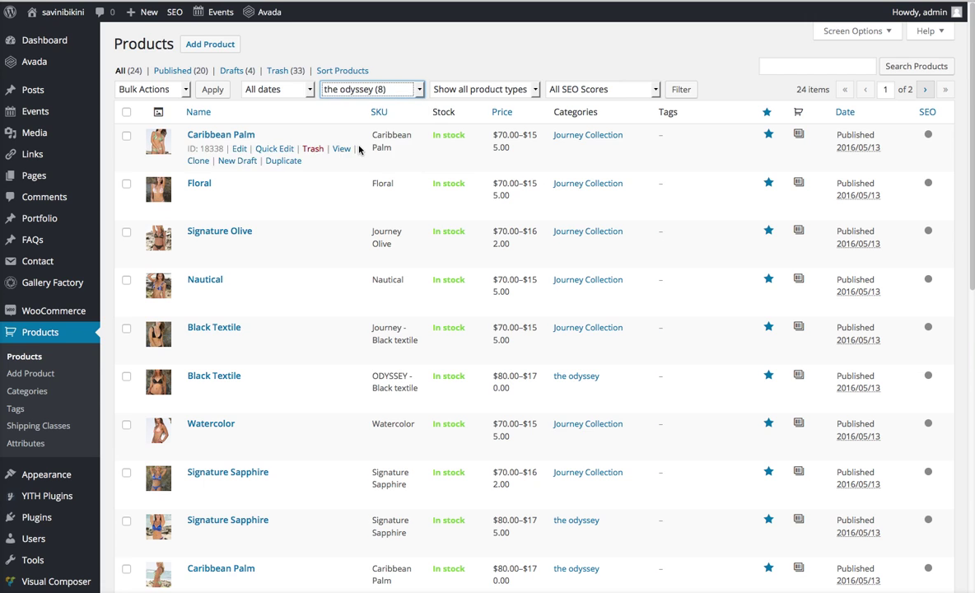
pyautogui.click(688, 95)
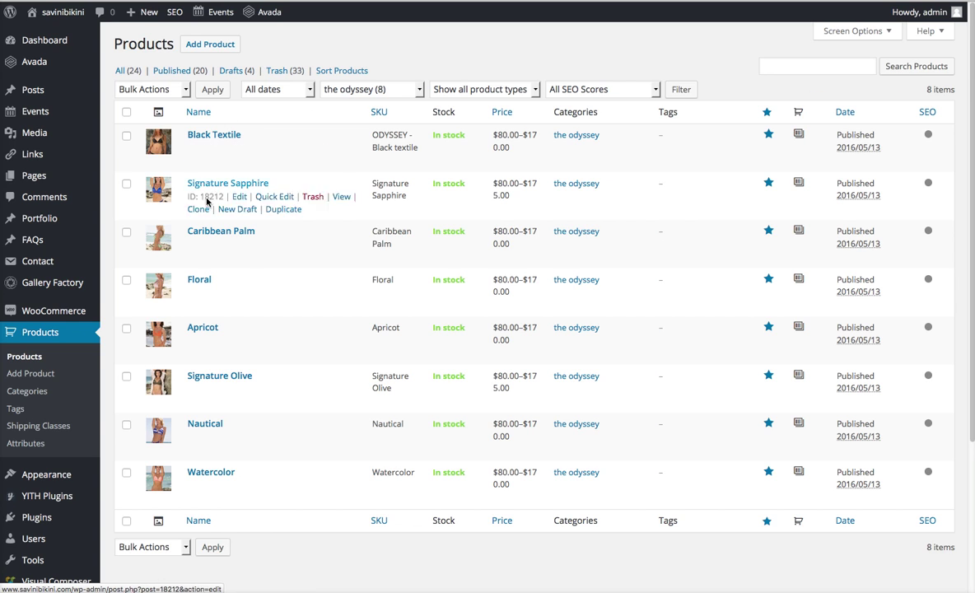
# Open the Black Textile product for editing and read through its short description.
pyautogui.click(239, 149)
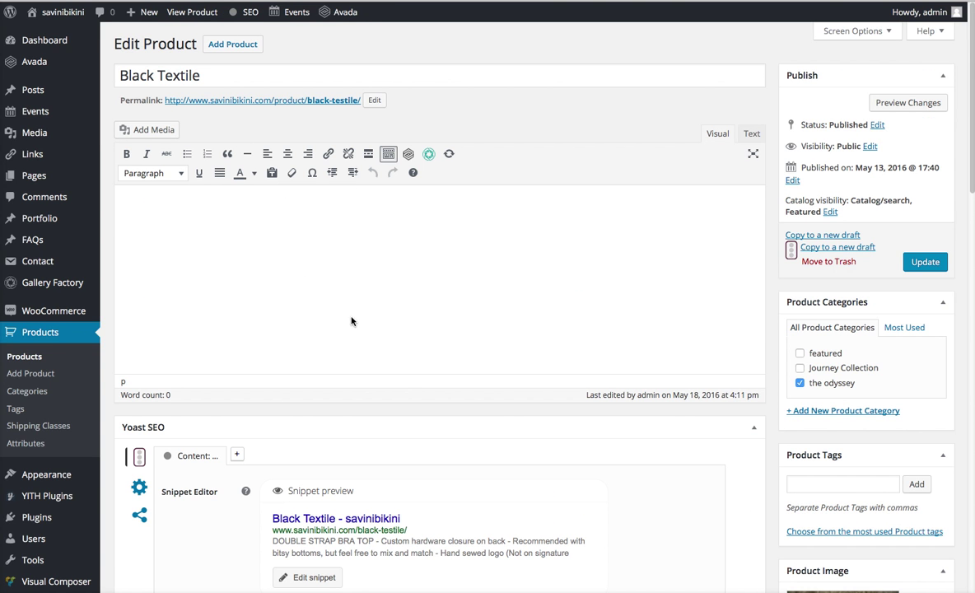
pyautogui.scroll(-6, 380, 290)
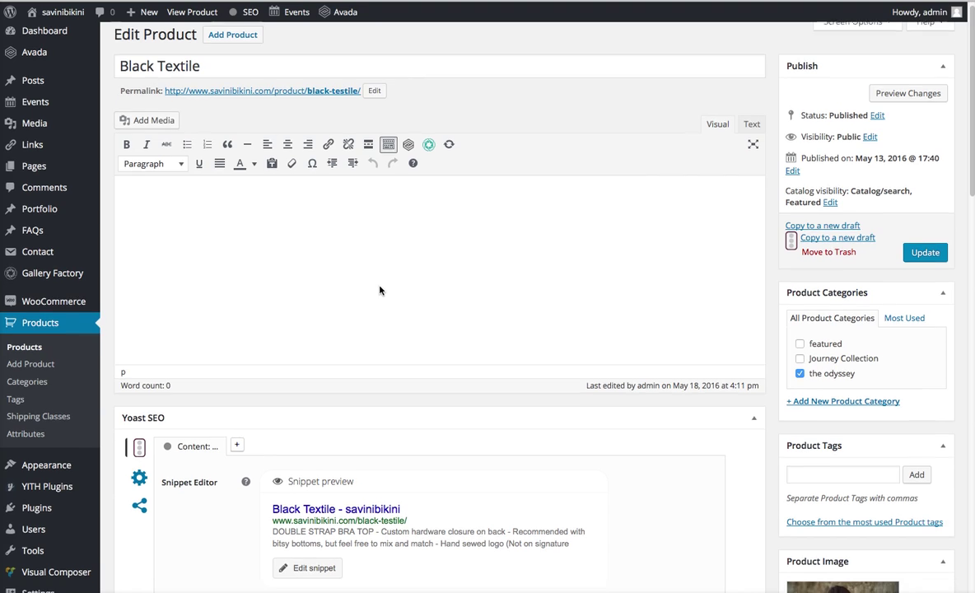
pyautogui.scroll(-8, 379, 289)
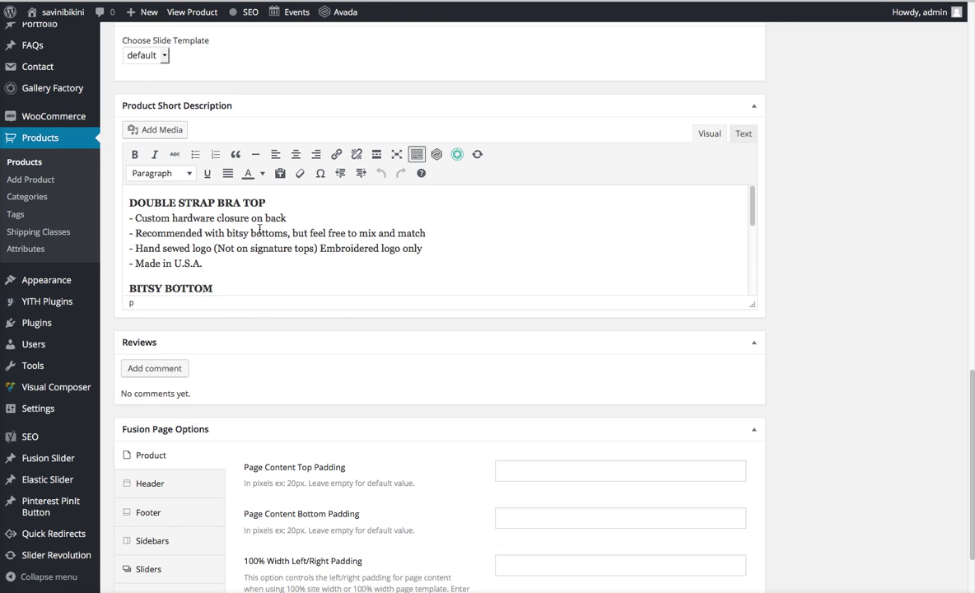
pyautogui.moveTo(754, 194); pyautogui.dragTo(751, 304)
pyautogui.click(374, 214)
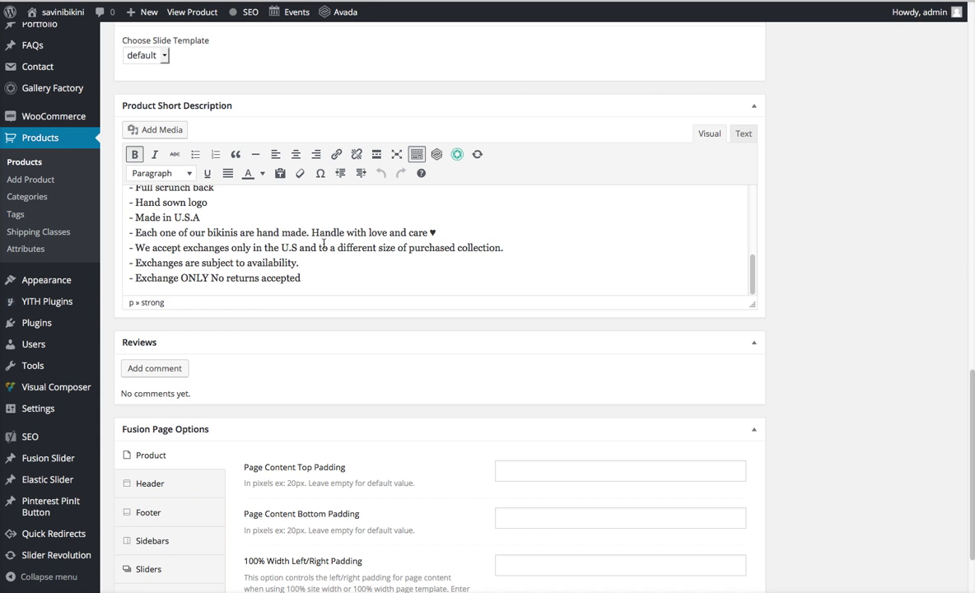
pyautogui.scroll(5, 406, 264)
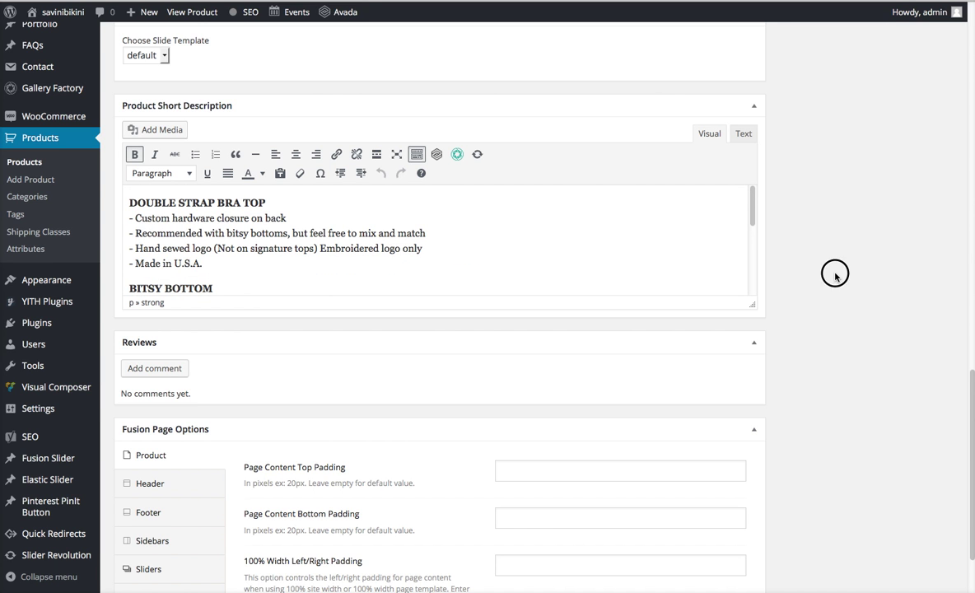
# Examine the Black Textile product's main image, gallery images and general product data.
pyautogui.scroll(10, 835, 276)
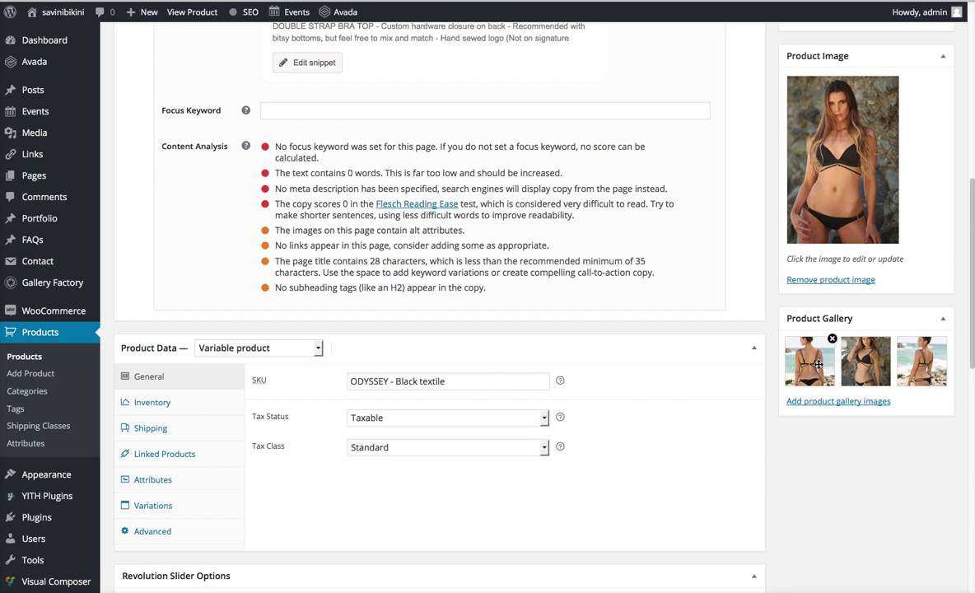
pyautogui.moveTo(833, 364); pyautogui.dragTo(761, 346)
pyautogui.scroll(-3, 355, 477)
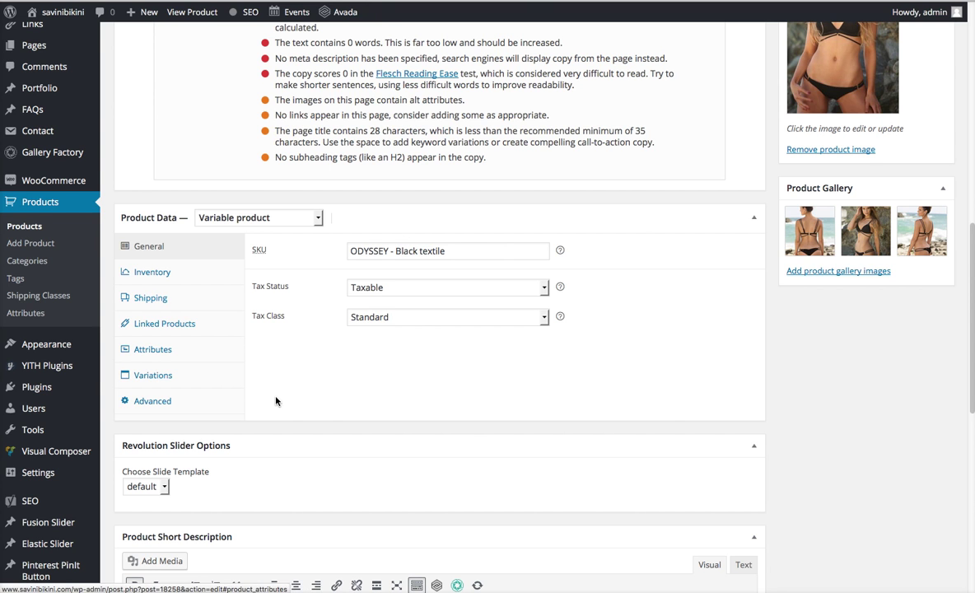
pyautogui.scroll(-3, 301, 385)
pyautogui.scroll(3, 301, 385)
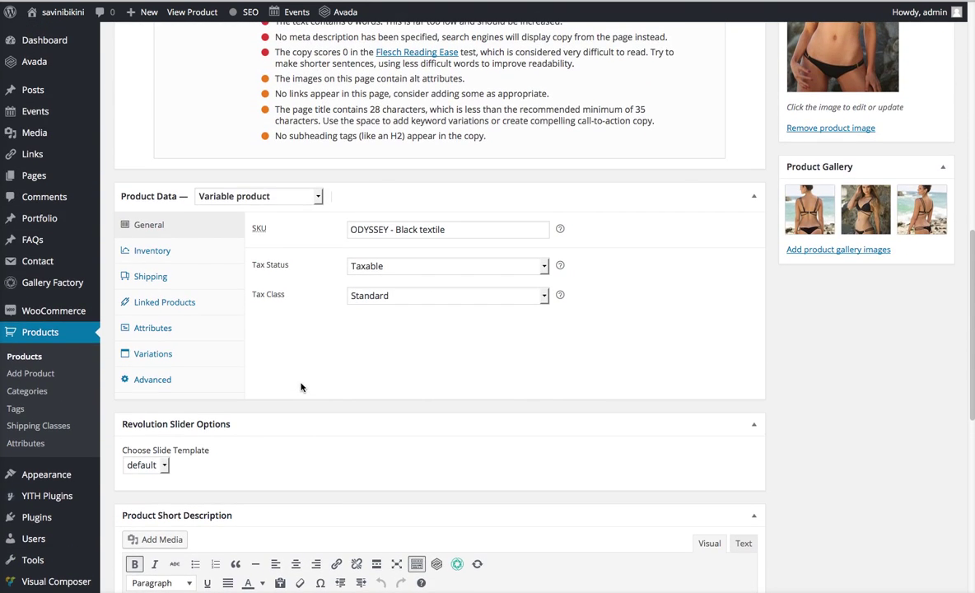
# Try enabling stock management at product level in the product's inventory settings.
pyautogui.click(191, 255)
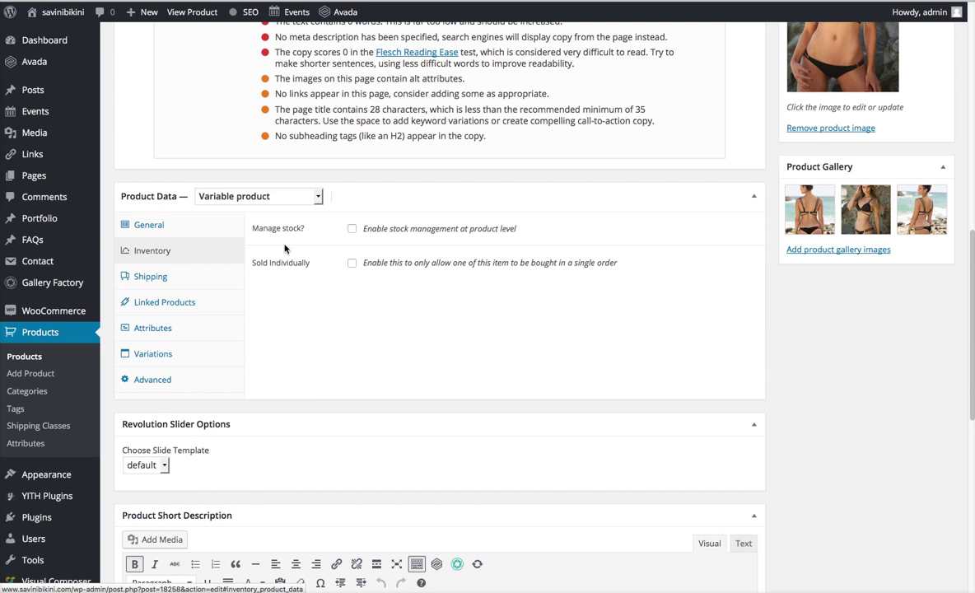
pyautogui.click(352, 229)
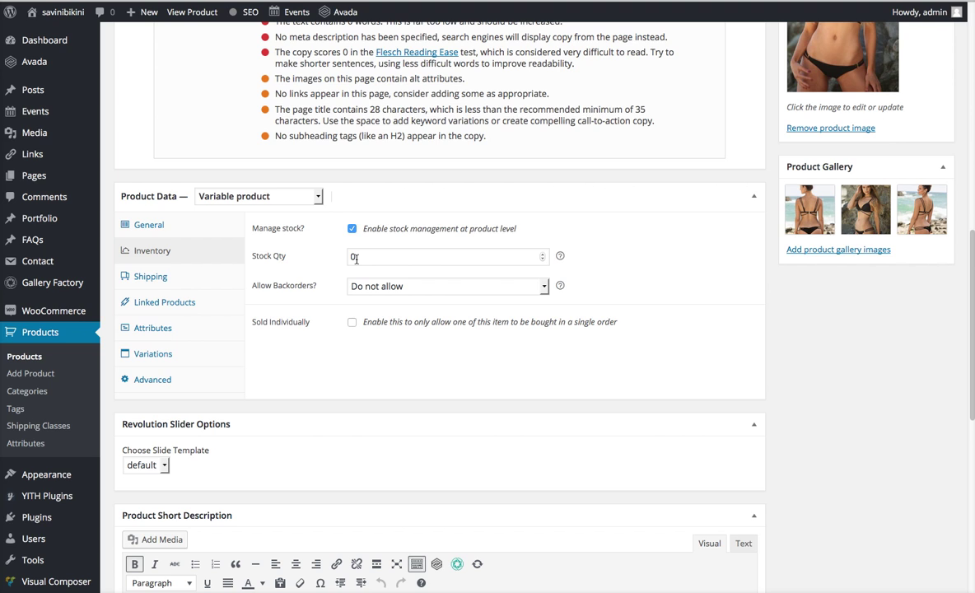
pyautogui.click(352, 229)
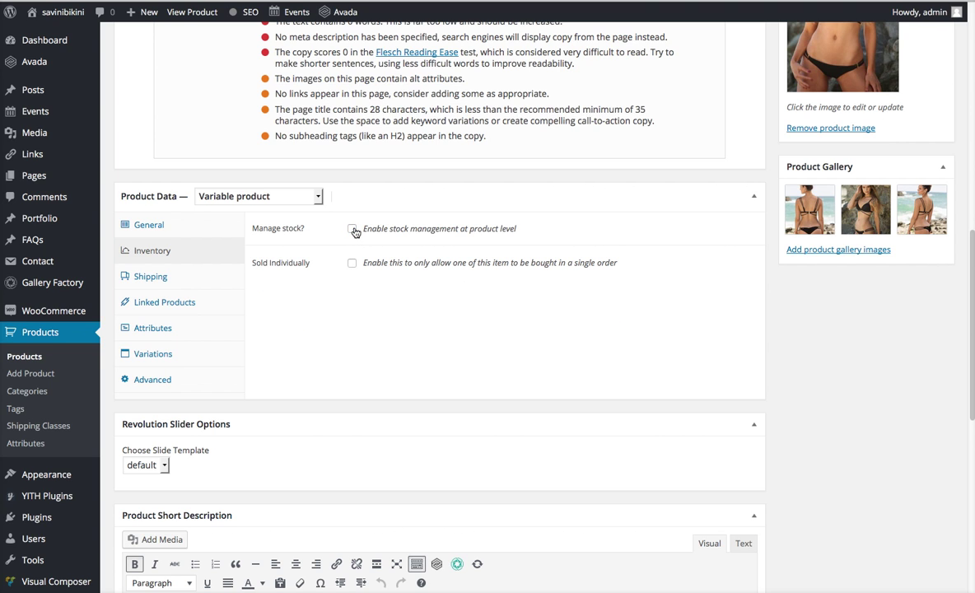
# Expand the Small / No Bottom variation and examine its stock status choices and stock management option.
pyautogui.click(176, 355)
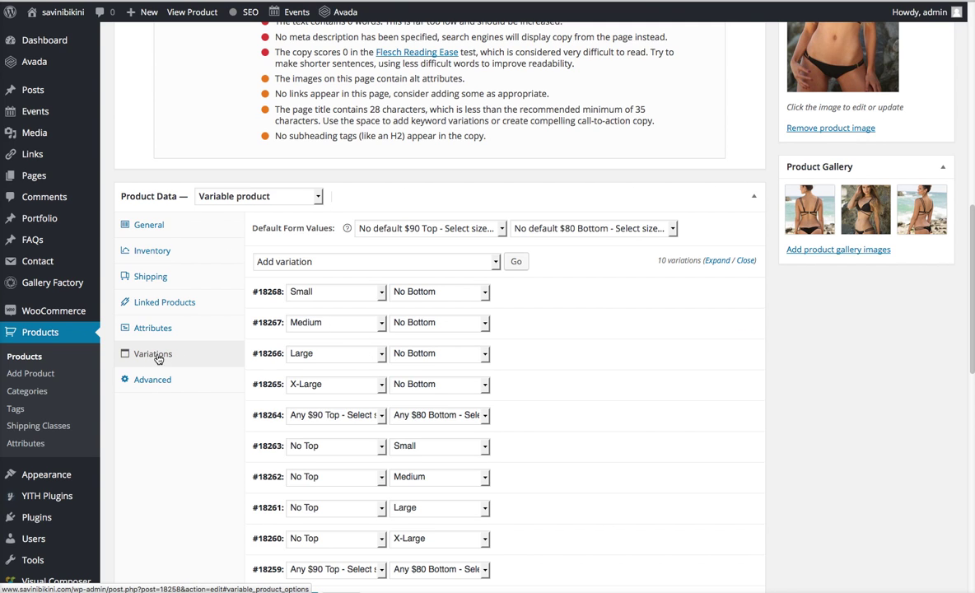
pyautogui.scroll(-3, 601, 419)
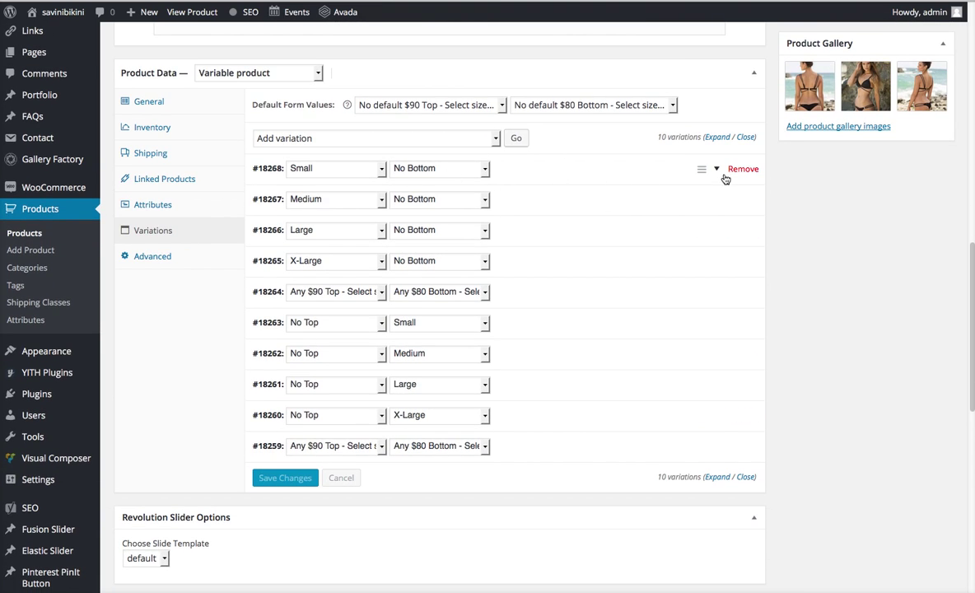
pyautogui.click(718, 173)
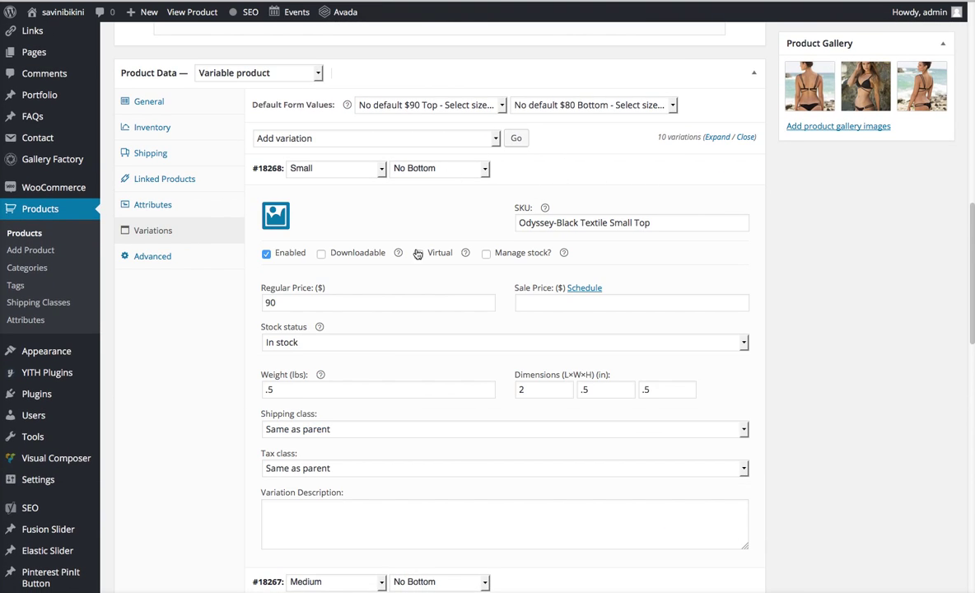
pyautogui.scroll(-2, 433, 337)
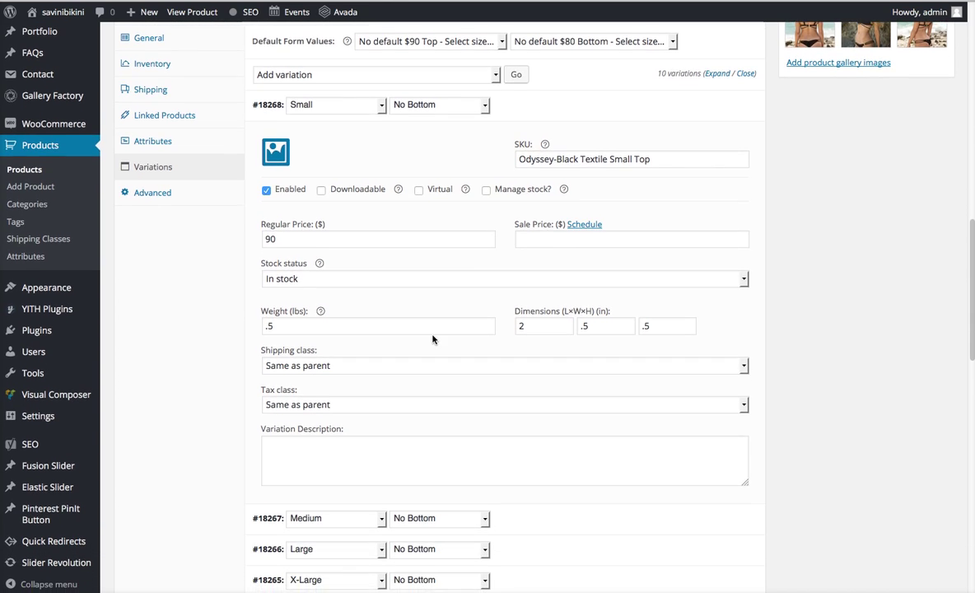
pyautogui.click(318, 270)
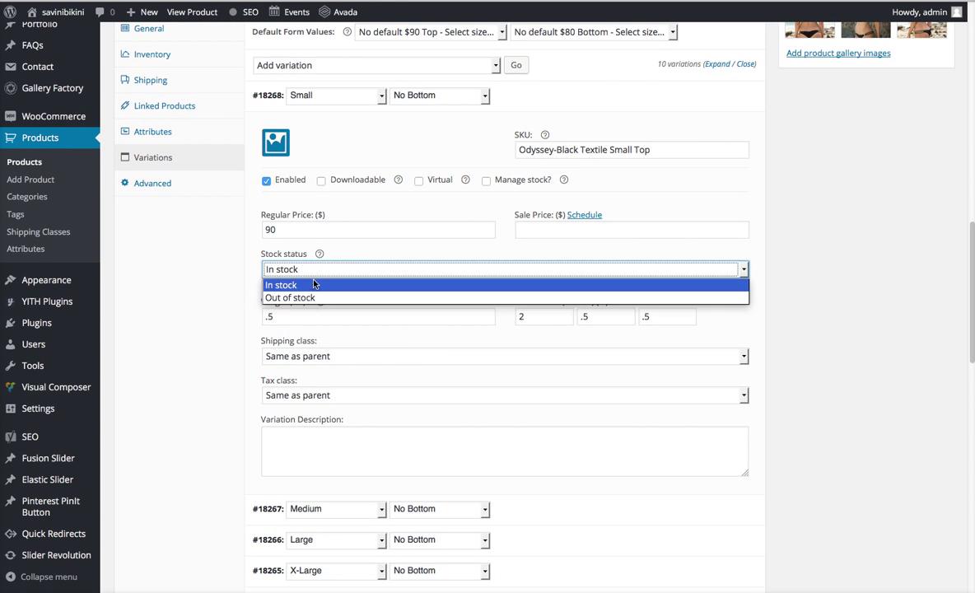
pyautogui.click(318, 284)
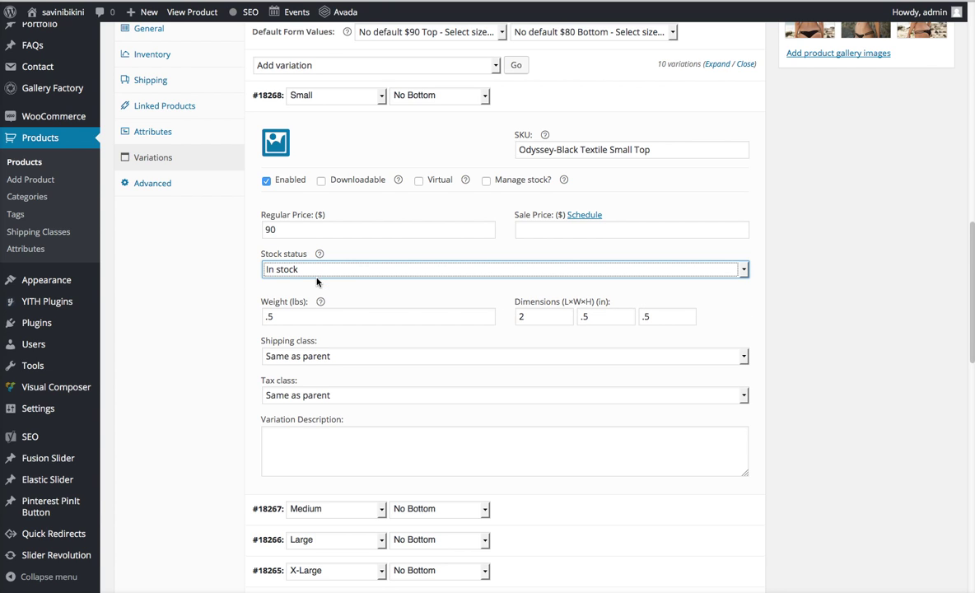
pyautogui.click(486, 181)
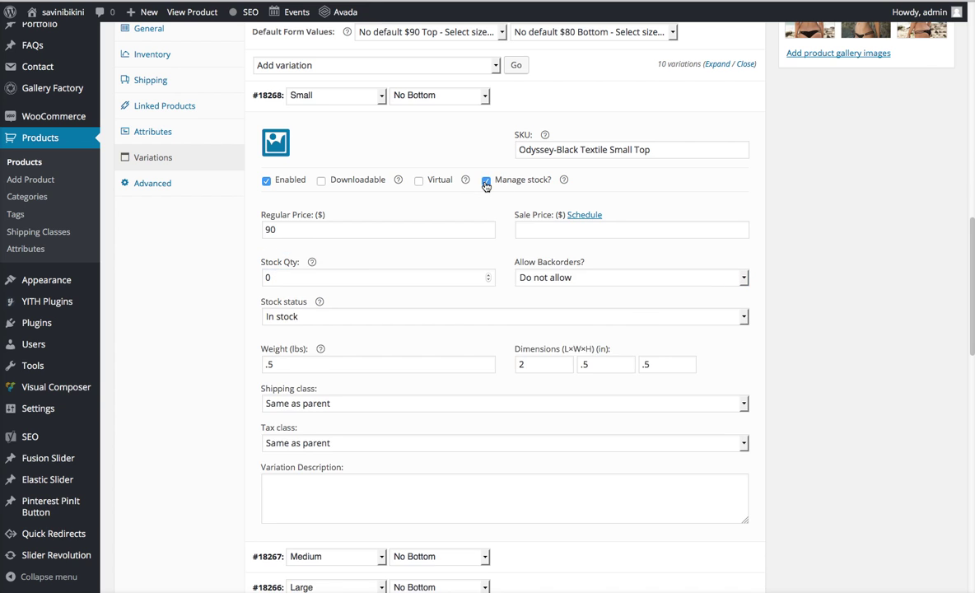
pyautogui.click(486, 180)
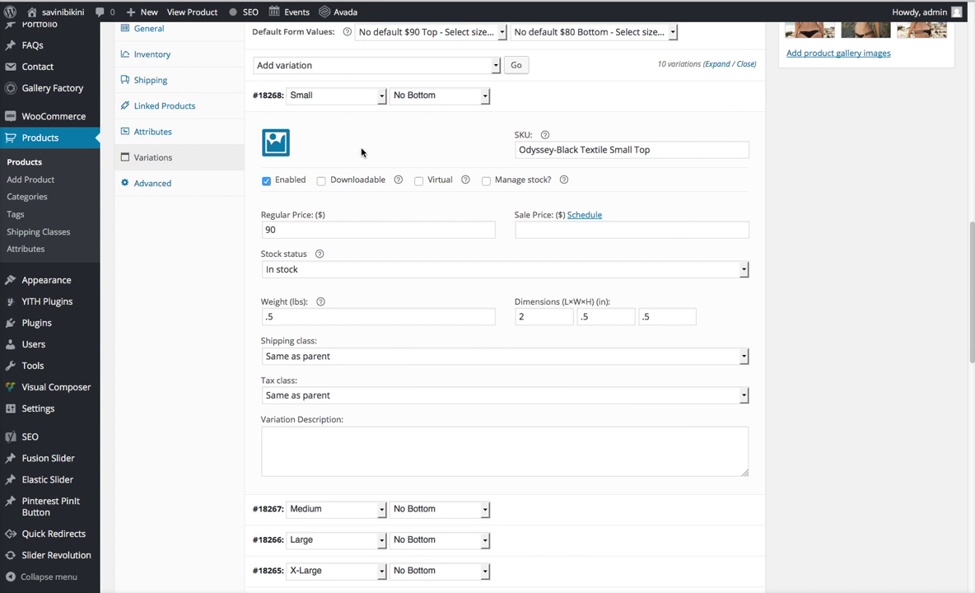
pyautogui.scroll(2, 375, 160)
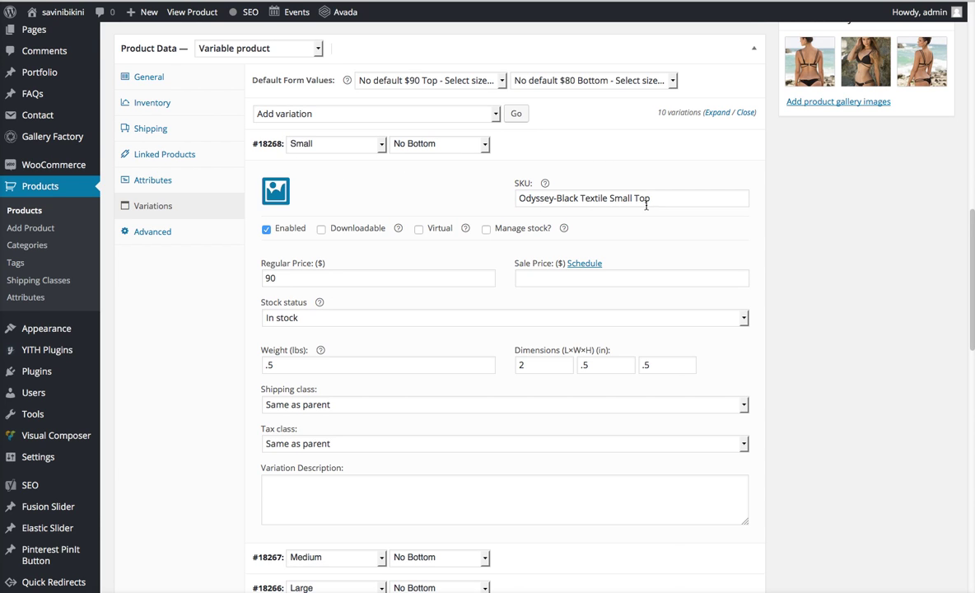
# Enable stock management for the Small / No Bottom variation and set its stock quantity to 10.
pyautogui.click(486, 229)
pyautogui.doubleClick(267, 326)
pyautogui.write('1')
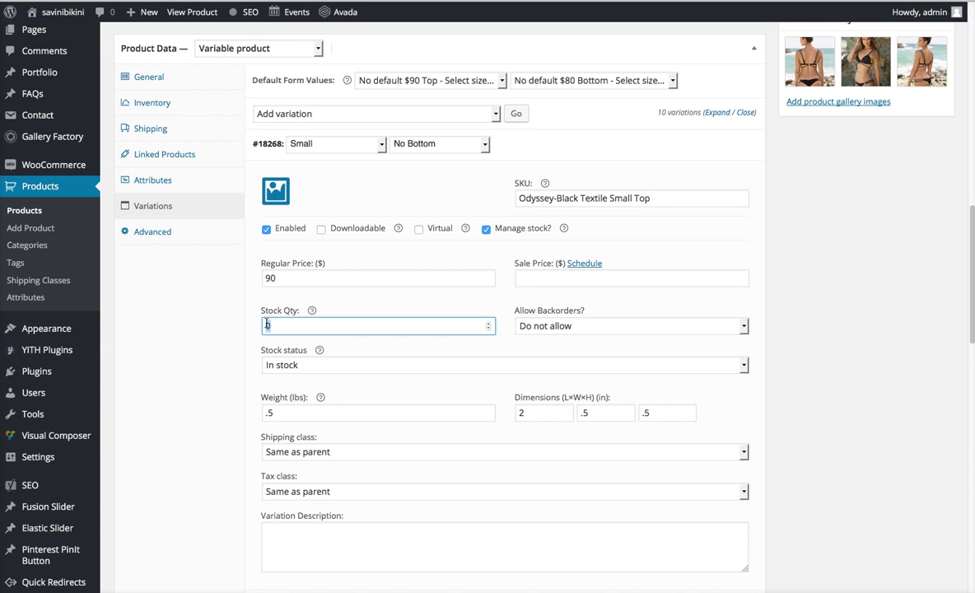
pyautogui.write('0')
# Try enabling stock management on the Medium / No Bottom variation, and collapse that variation.
pyautogui.scroll(-5, 481, 264)
pyautogui.scroll(-3, 480, 264)
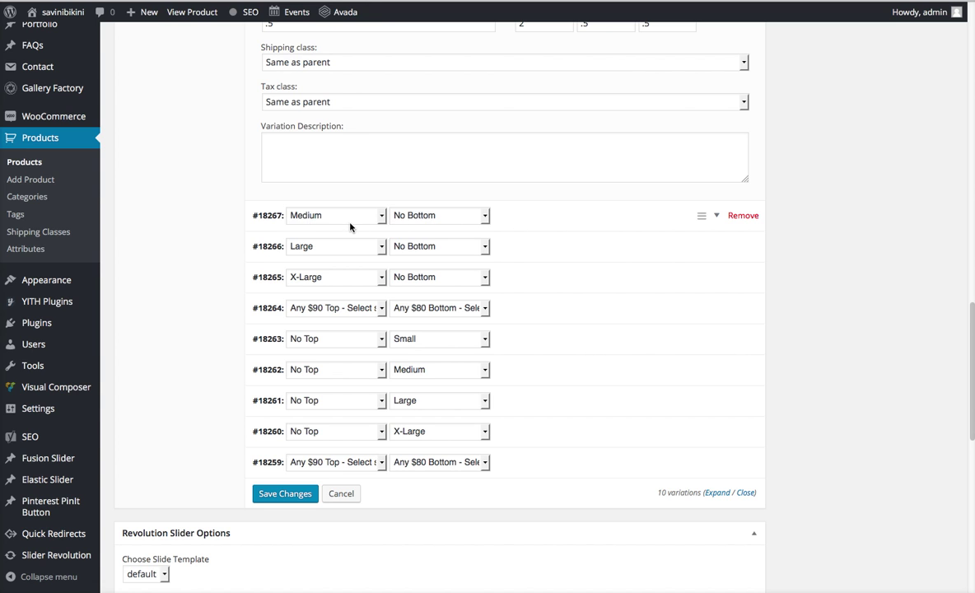
pyautogui.click(610, 224)
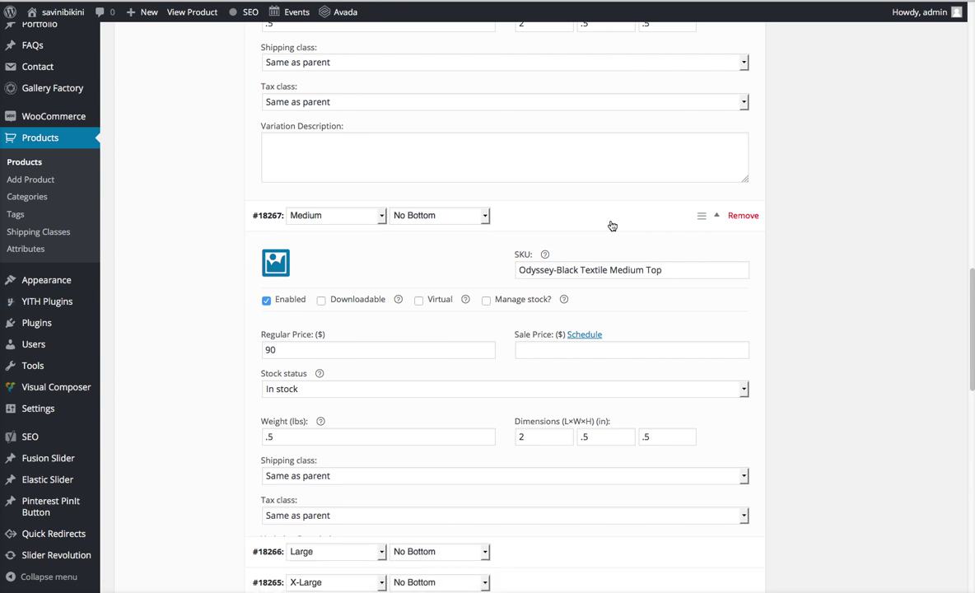
pyautogui.click(486, 300)
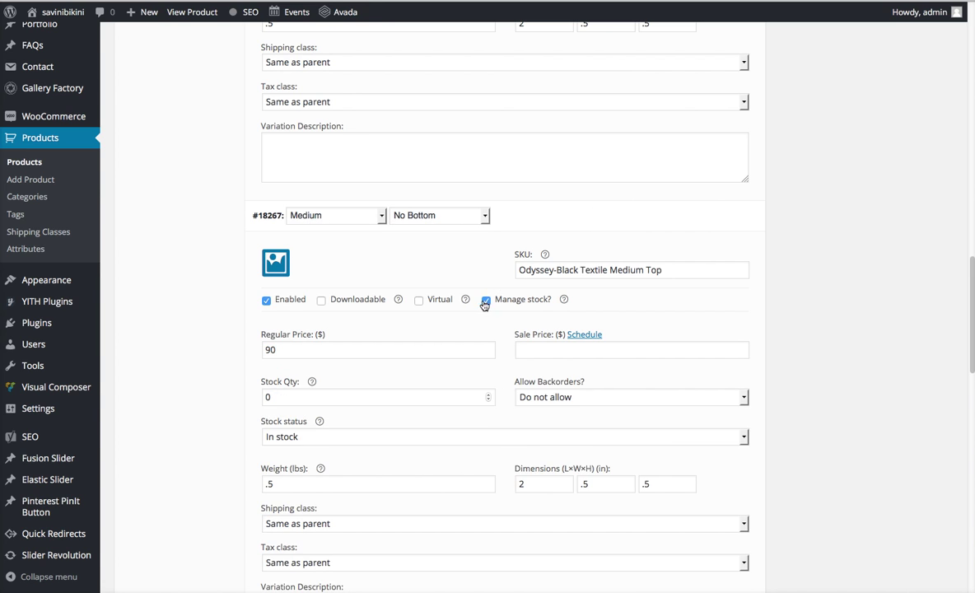
pyautogui.click(275, 398)
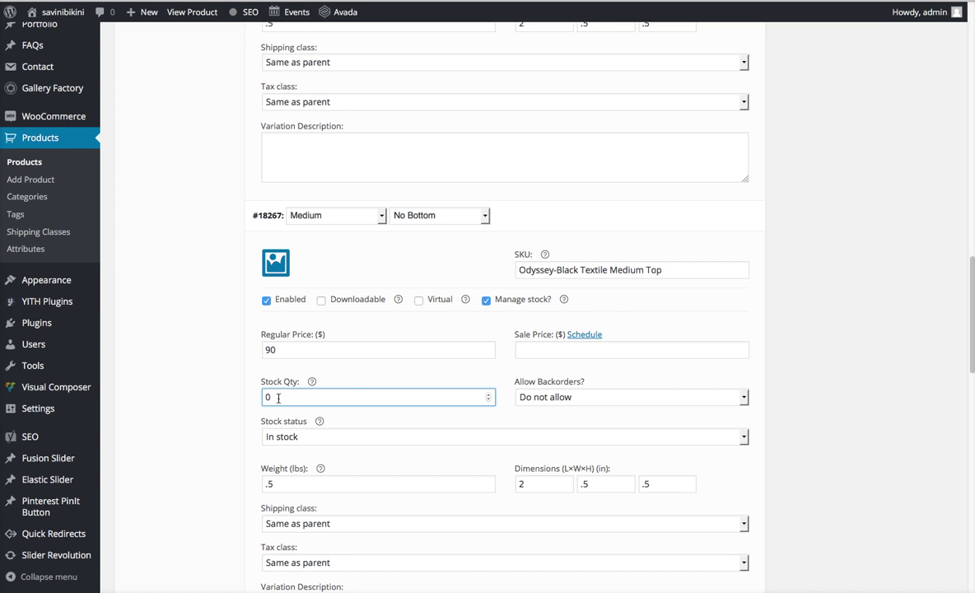
pyautogui.click(487, 299)
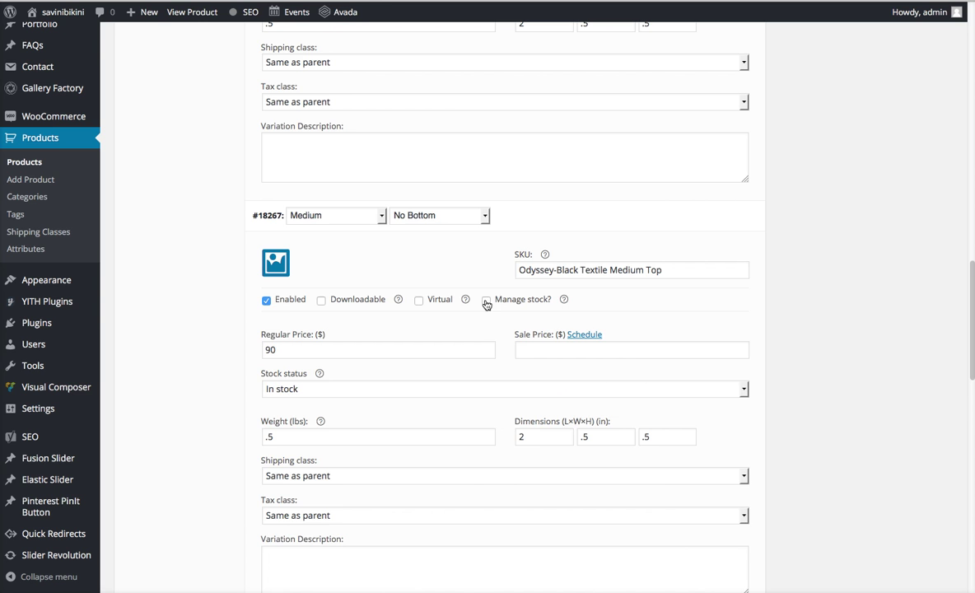
pyautogui.click(545, 223)
# Disable stock management for the Small / No Bottom variation and read the option's help hint.
pyautogui.scroll(5, 546, 225)
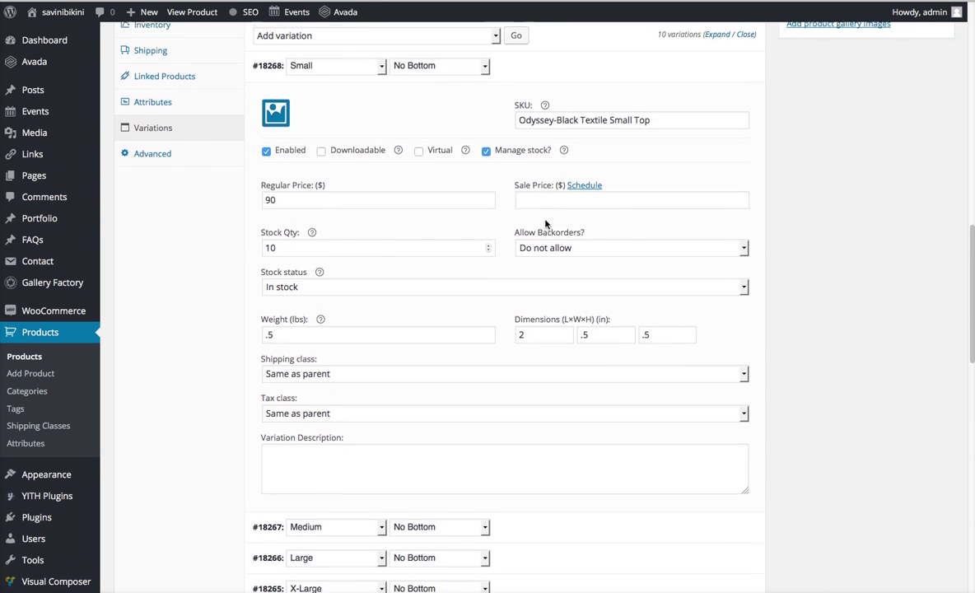
pyautogui.click(486, 155)
pyautogui.scroll(3, 487, 158)
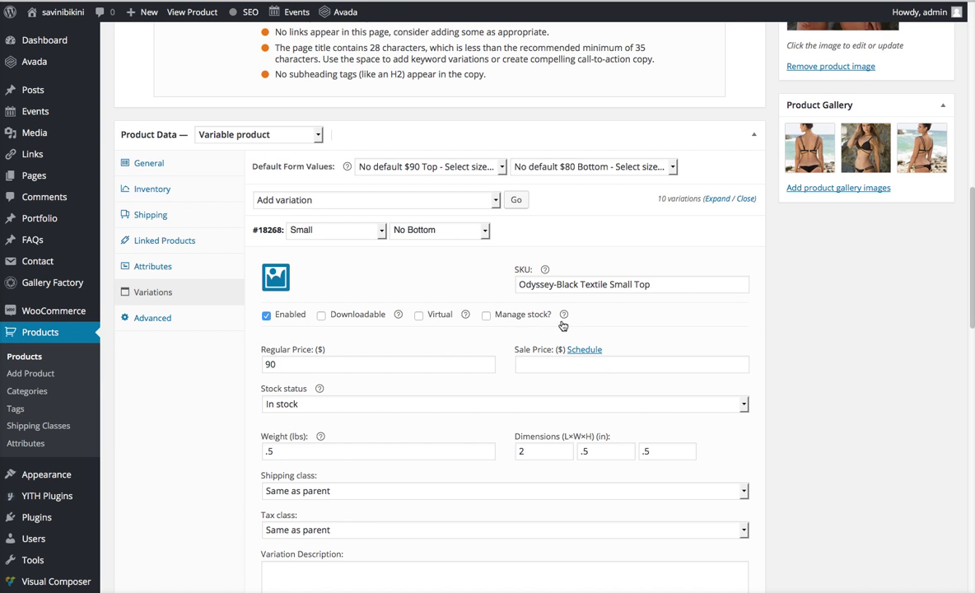
pyautogui.moveTo(565, 314)
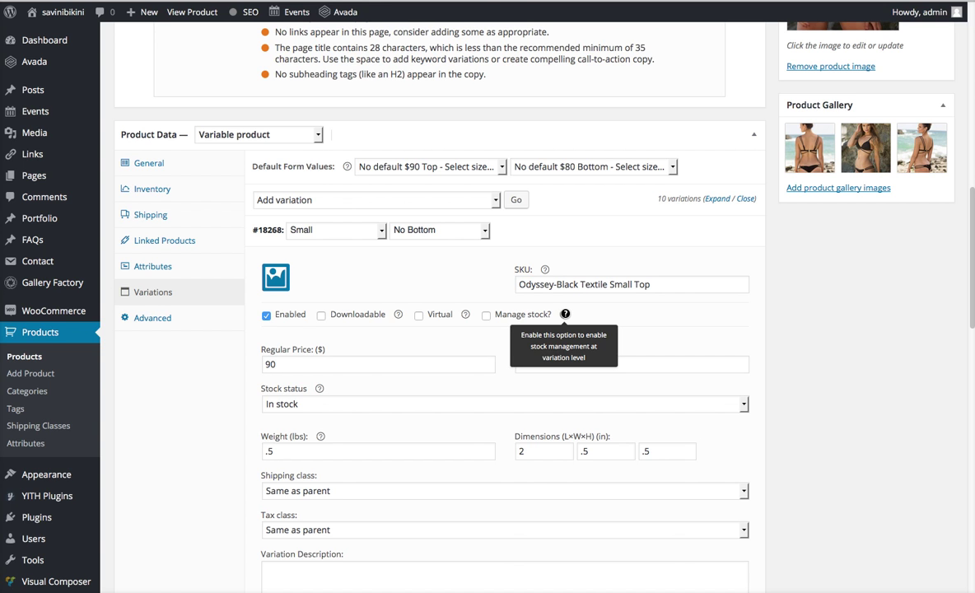
# Try adding the Black Textile product to the Journey Collection category.
pyautogui.scroll(12, 565, 314)
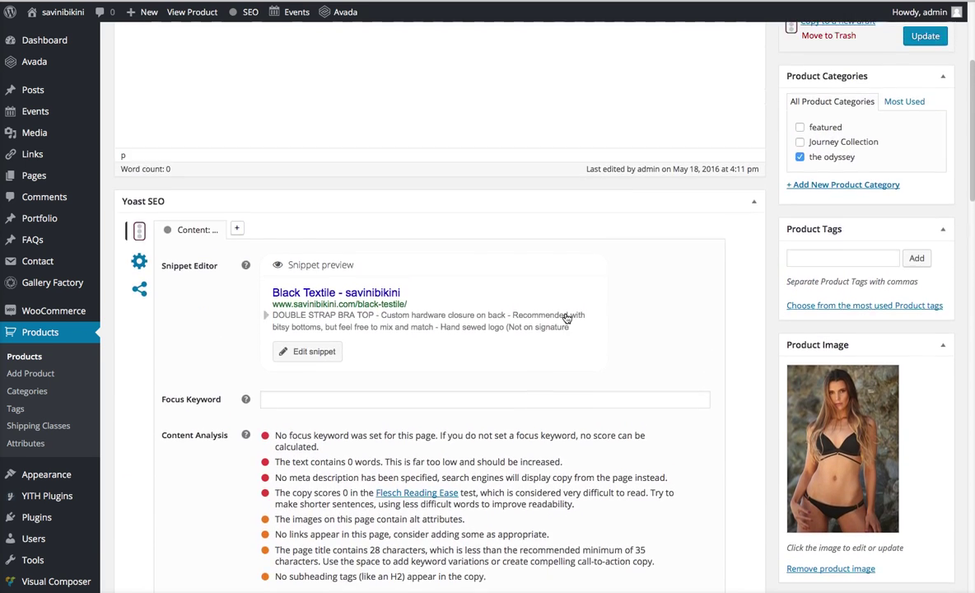
pyautogui.scroll(5, 566, 318)
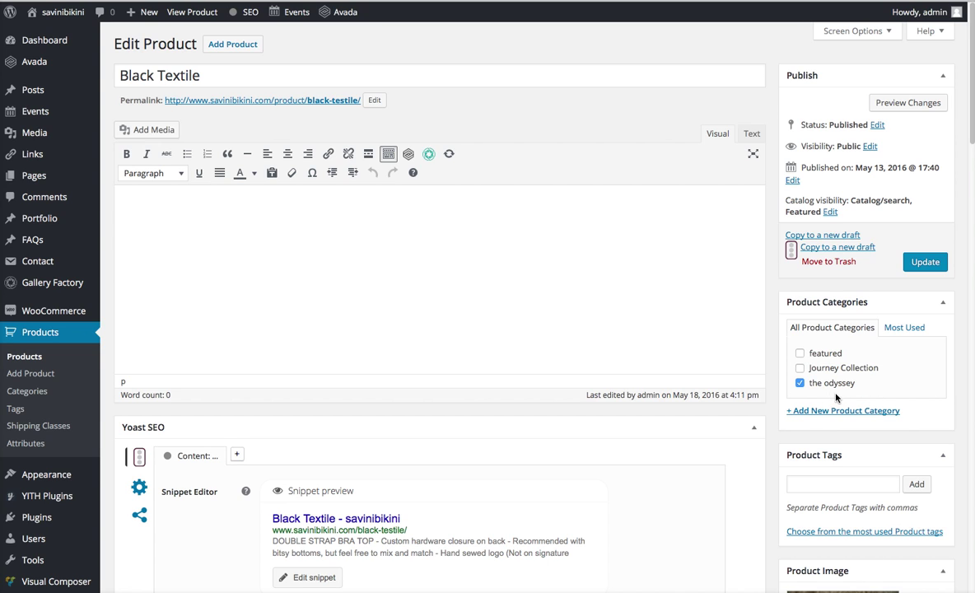
pyautogui.click(800, 368)
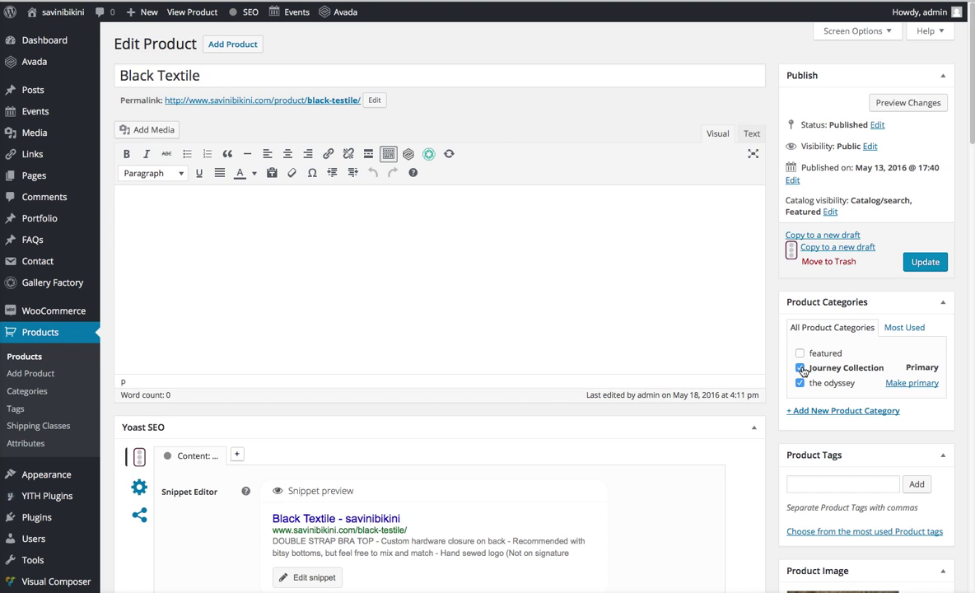
pyautogui.click(800, 368)
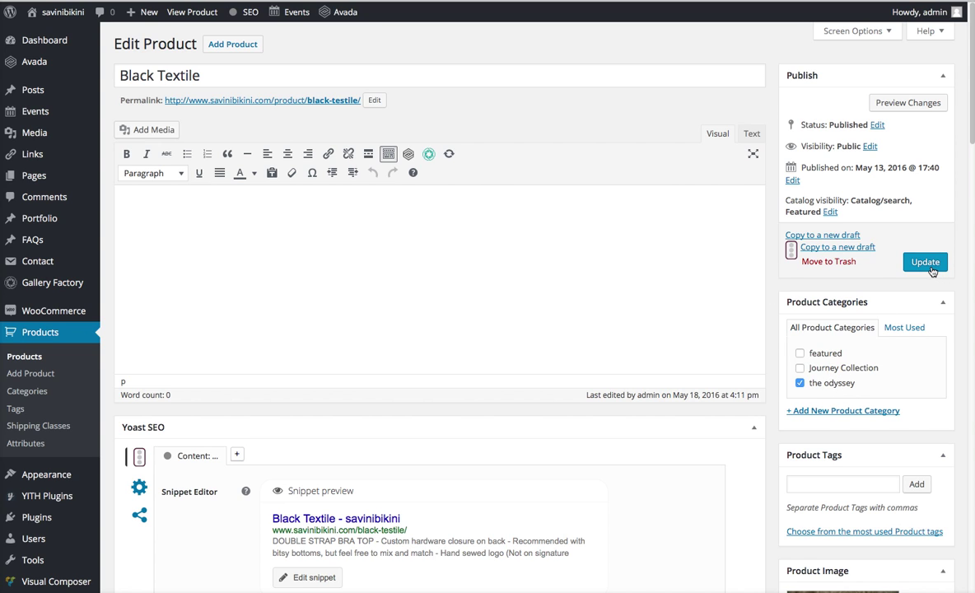
# Leave the product without updating it and return to the Dashboard.
pyautogui.moveTo(39, 44)
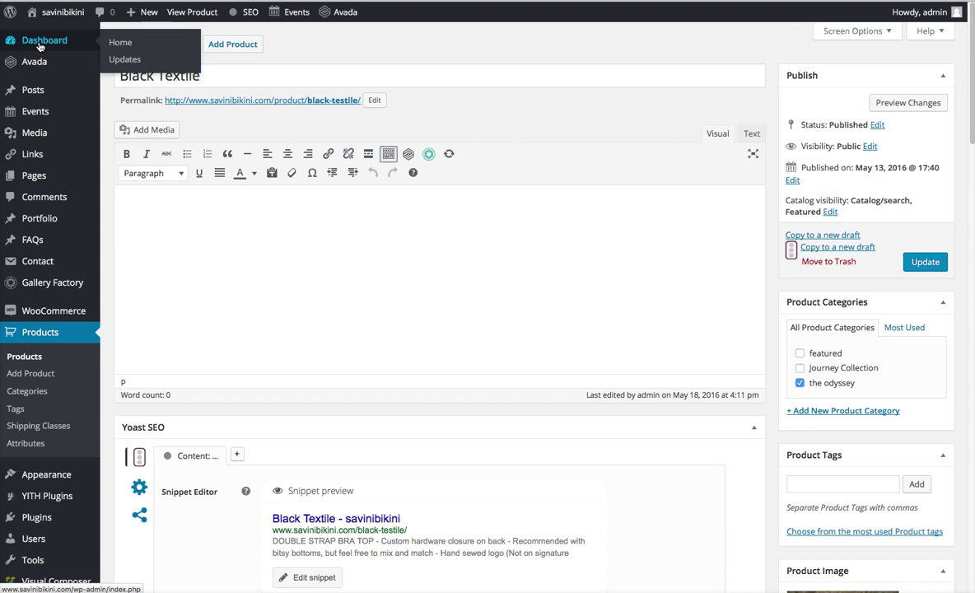
pyautogui.click(39, 46)
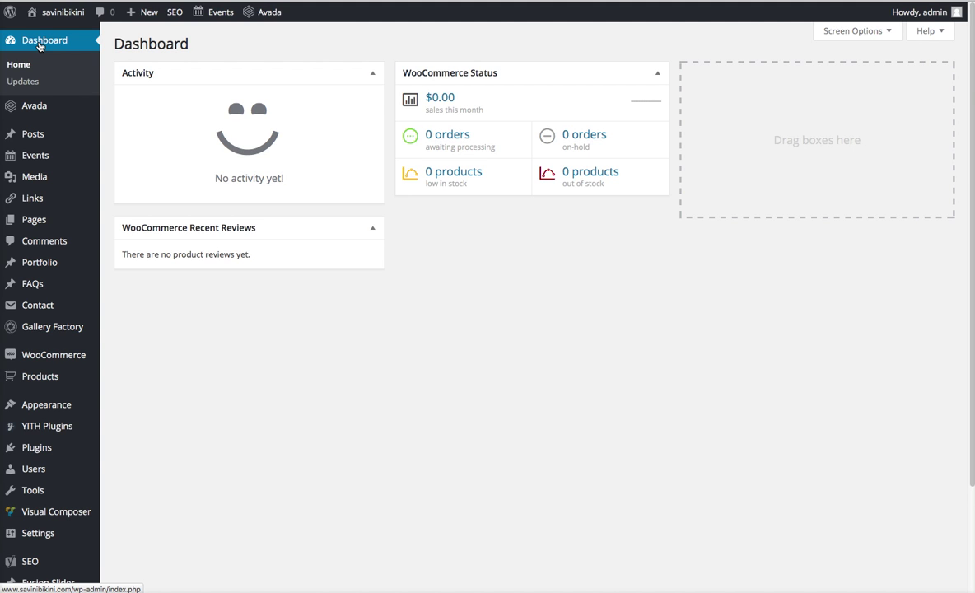
# Review the WooCommerce sales reports by date for the last 7 days, this month and last month.
pyautogui.moveTo(47, 360)
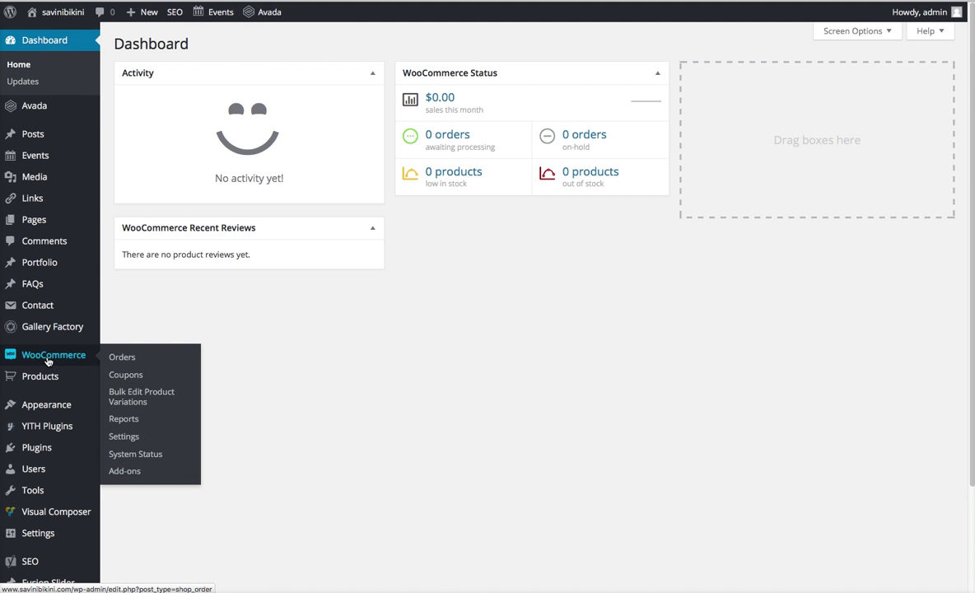
pyautogui.click(121, 419)
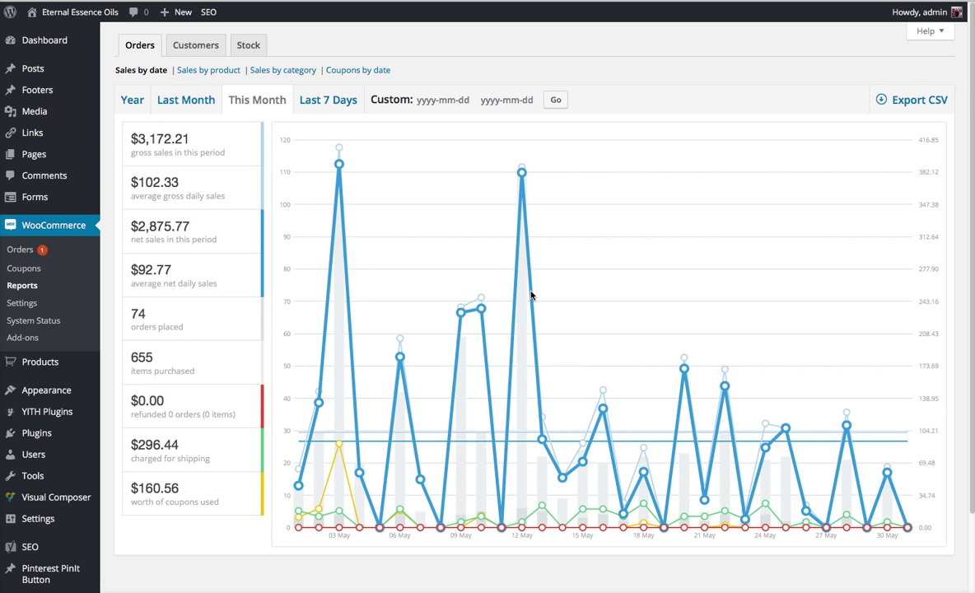
pyautogui.click(327, 111)
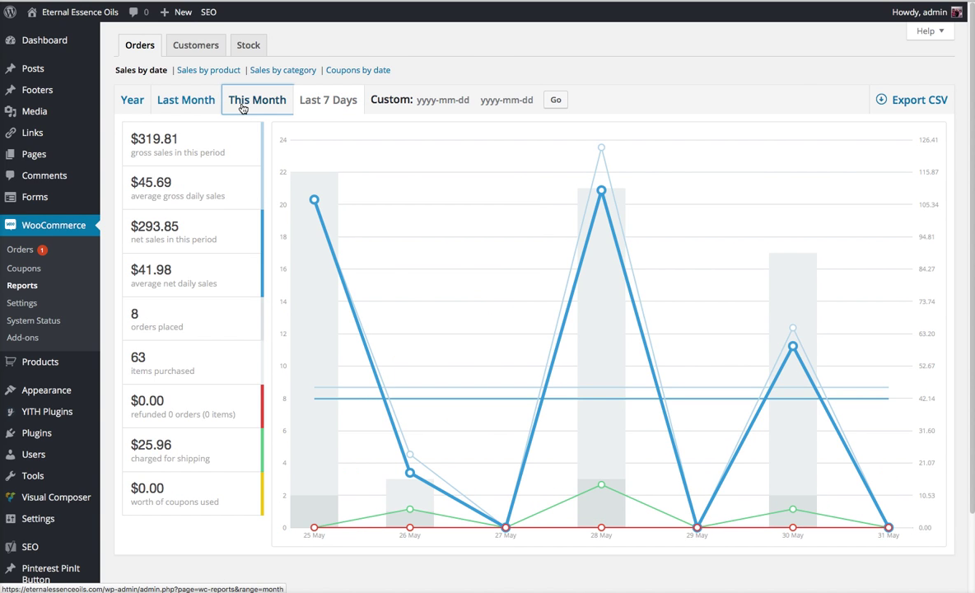
pyautogui.click(197, 104)
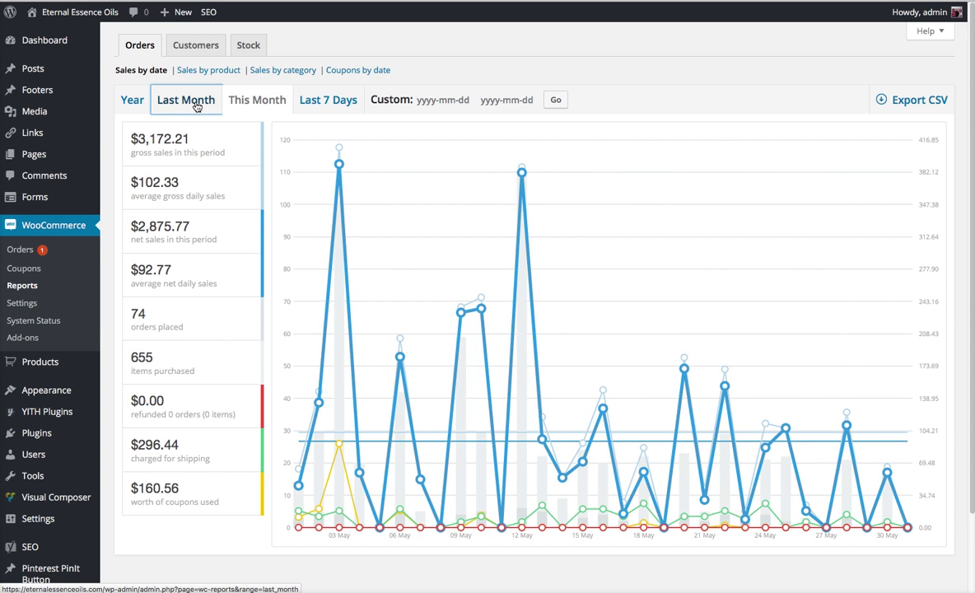
pyautogui.click(197, 105)
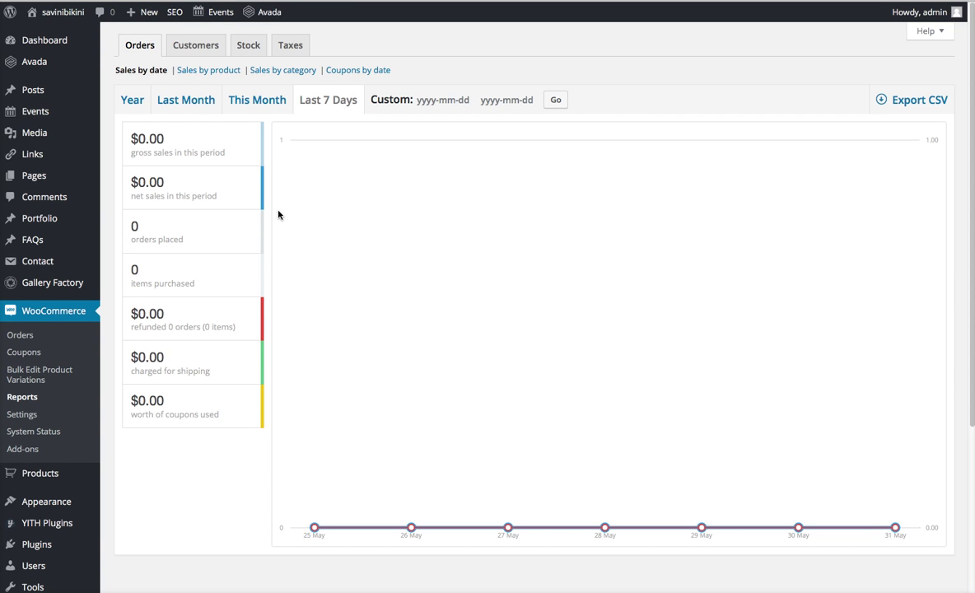
# Start a new WooCommerce coupon with the code summer2016, leaving the optional description empty.
pyautogui.click(23, 352)
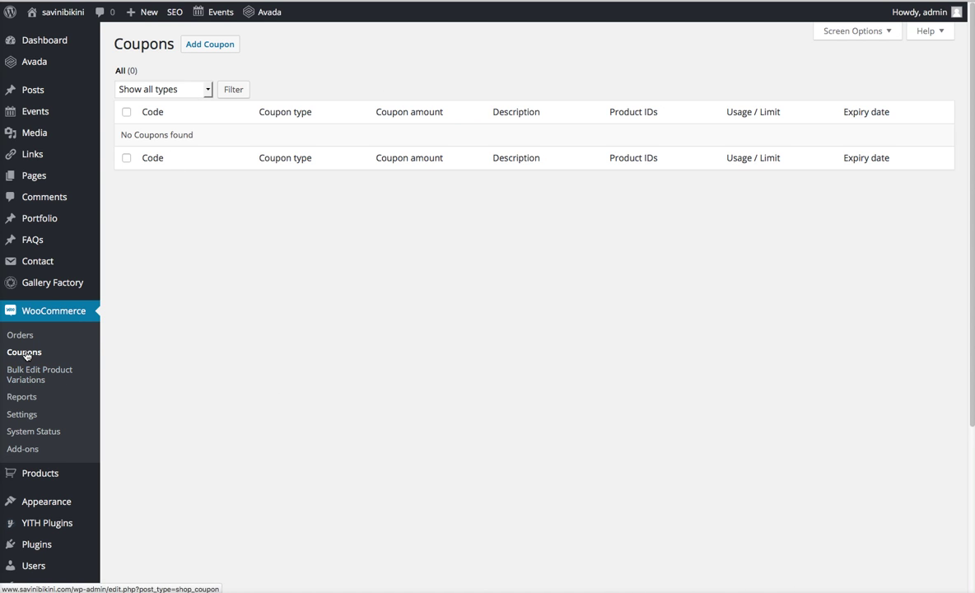
pyautogui.click(214, 48)
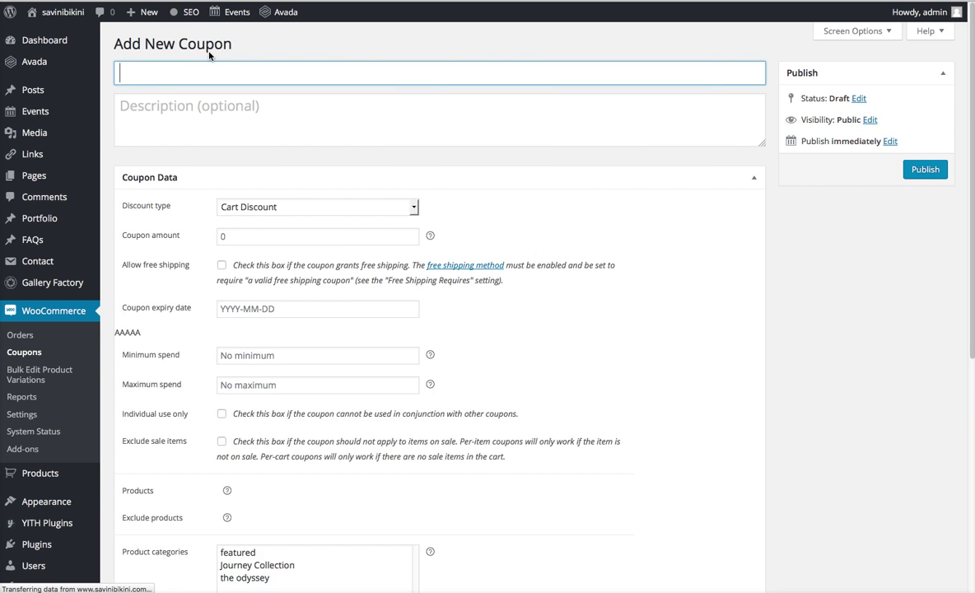
pyautogui.click(162, 75)
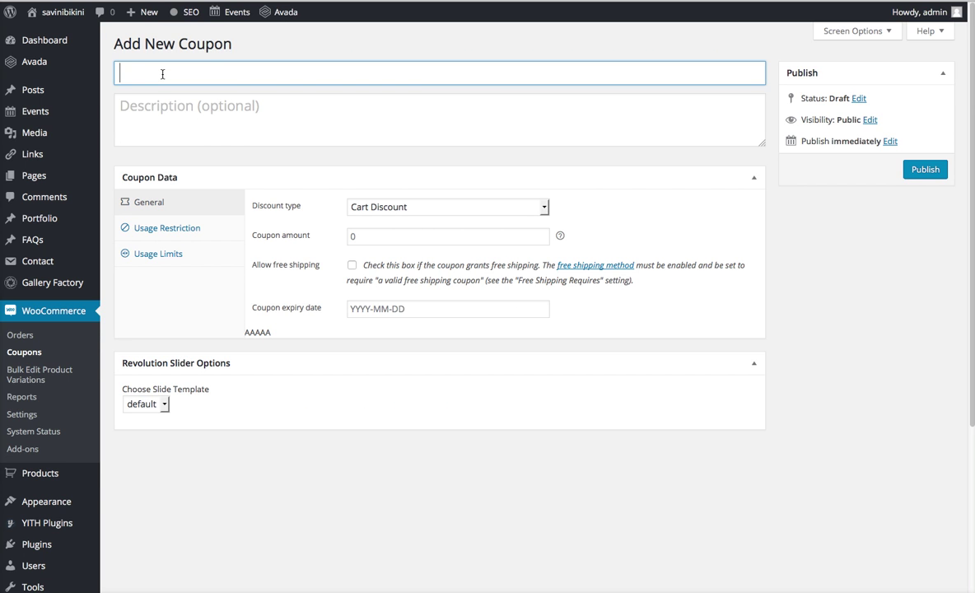
pyautogui.write('summer2016')
pyautogui.click(403, 130)
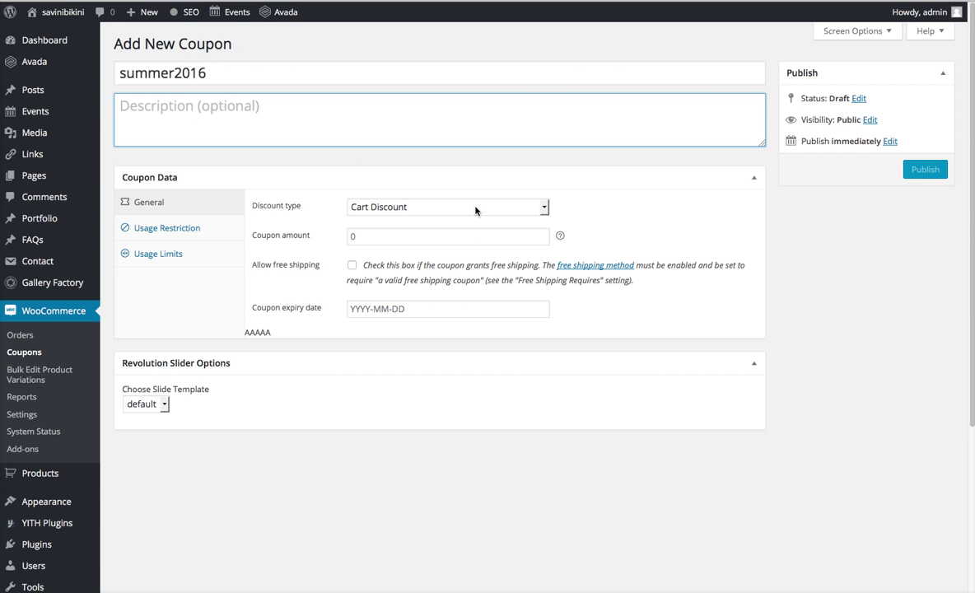
# Set the coupon's discount type to Cart % Discount and its amount to 10.
pyautogui.click(475, 208)
pyautogui.click(475, 208)
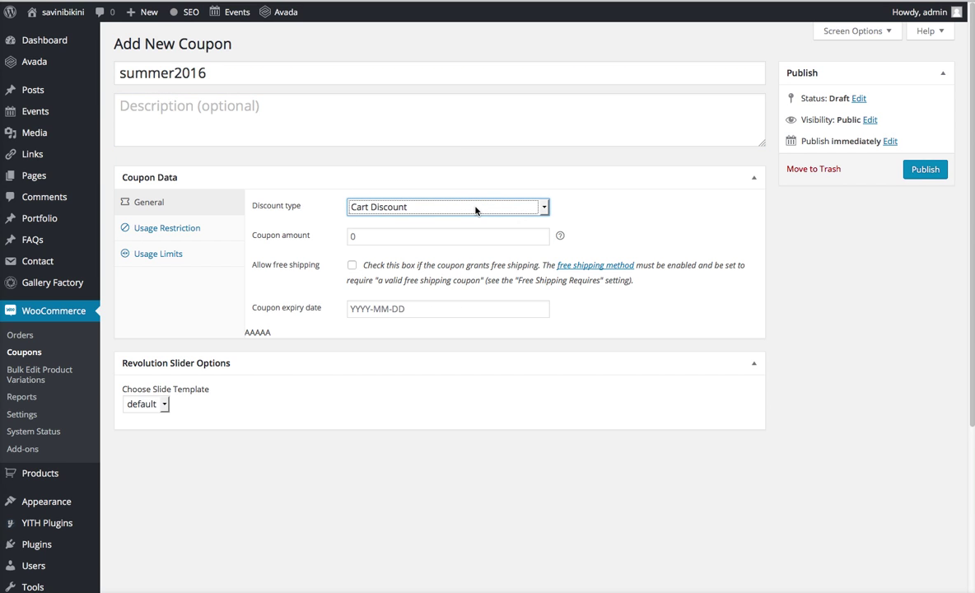
pyautogui.click(474, 208)
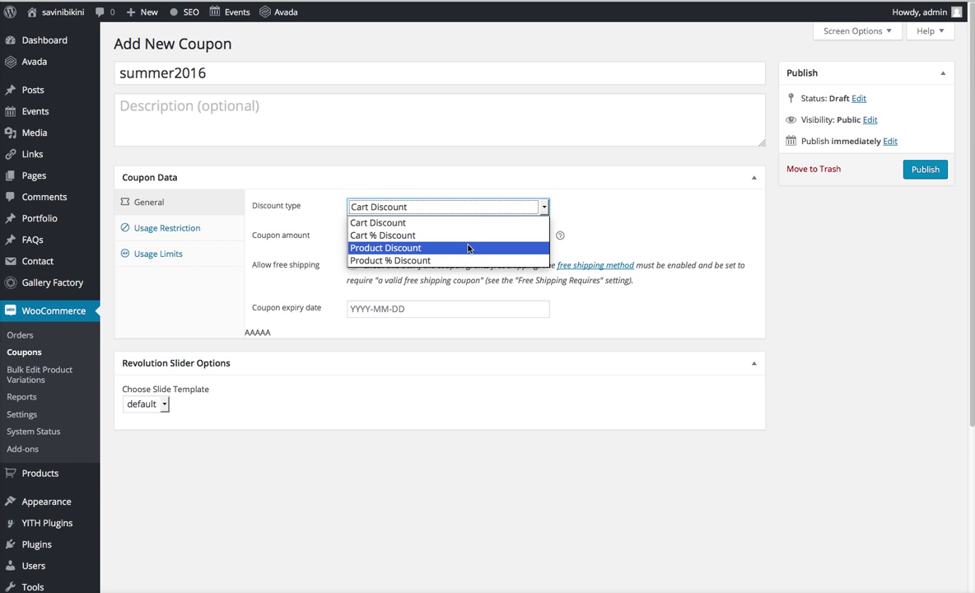
pyautogui.click(467, 235)
pyautogui.click(451, 237)
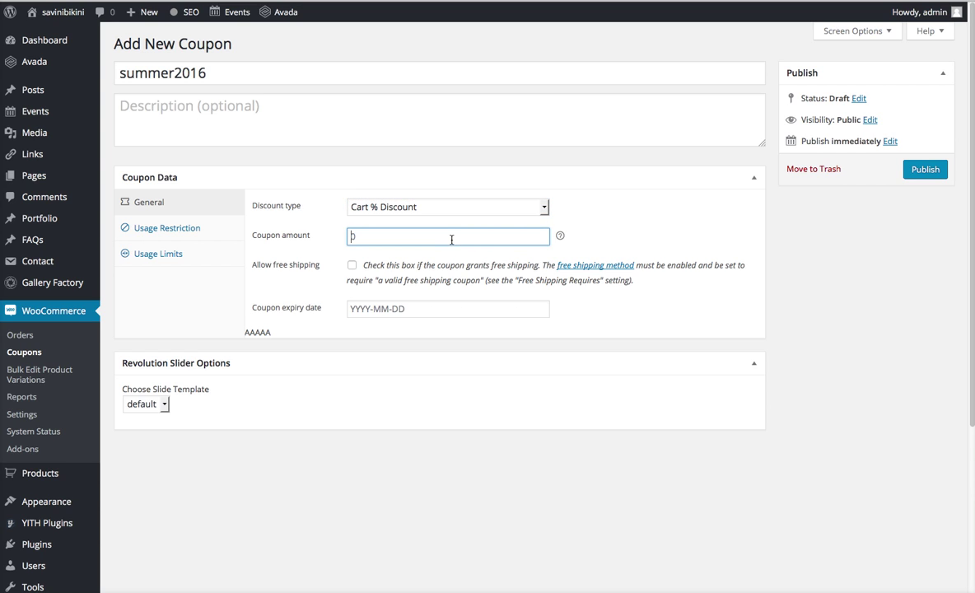
pyautogui.write('10')
pyautogui.click(286, 225)
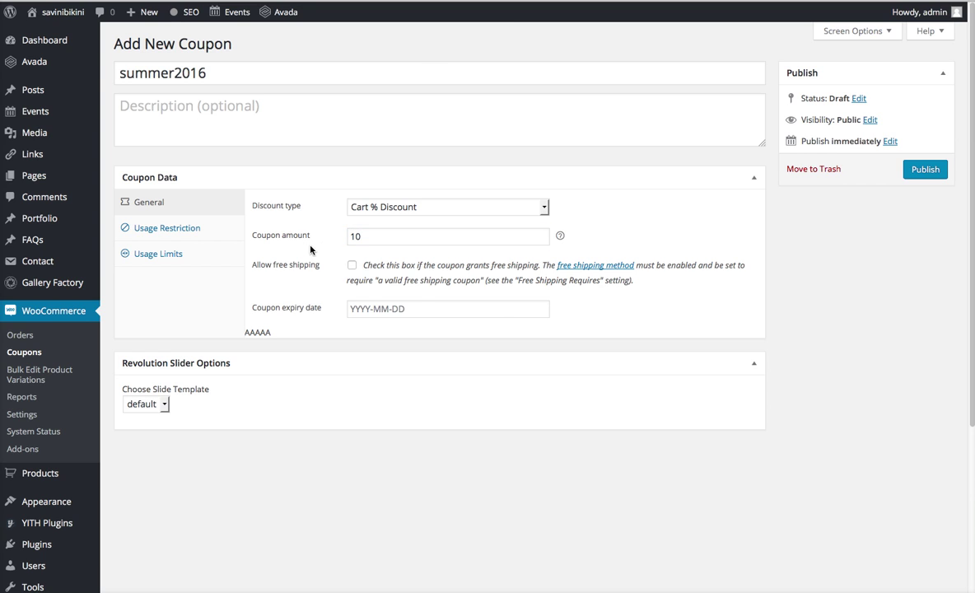
# Examine the coupon's expiry date calendar, usage restrictions and usage limits, and return to its general settings.
pyautogui.click(378, 312)
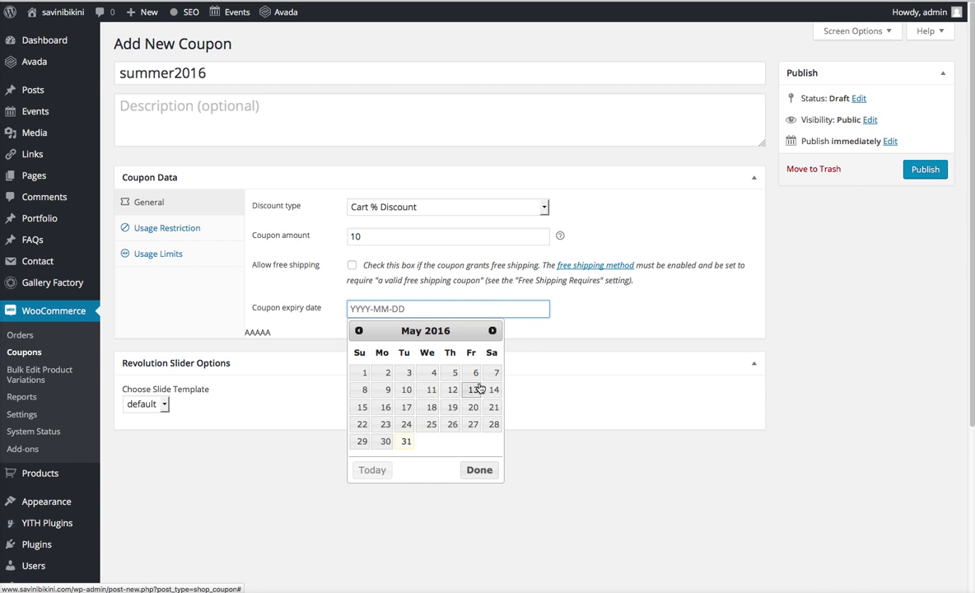
pyautogui.click(608, 318)
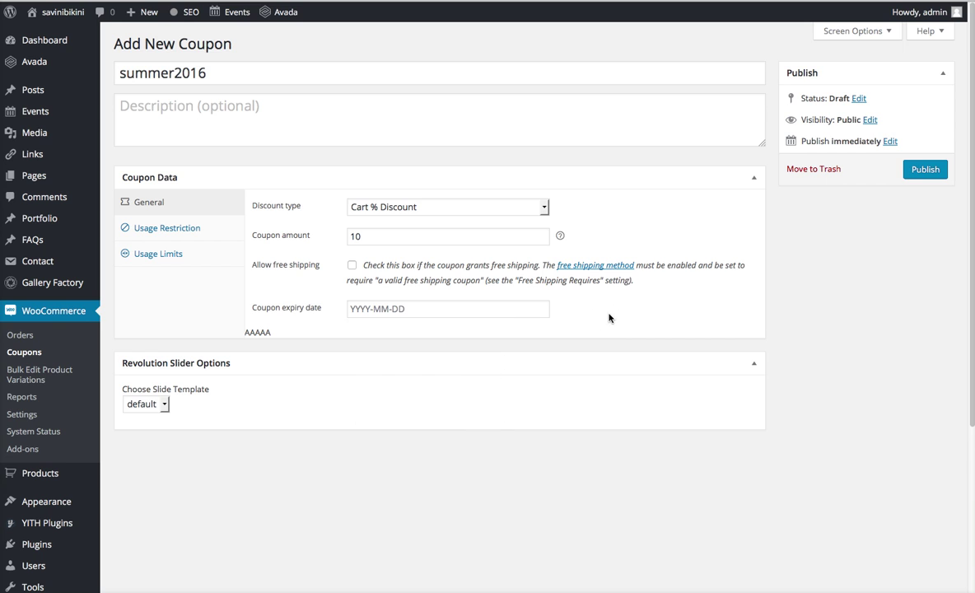
pyautogui.click(205, 235)
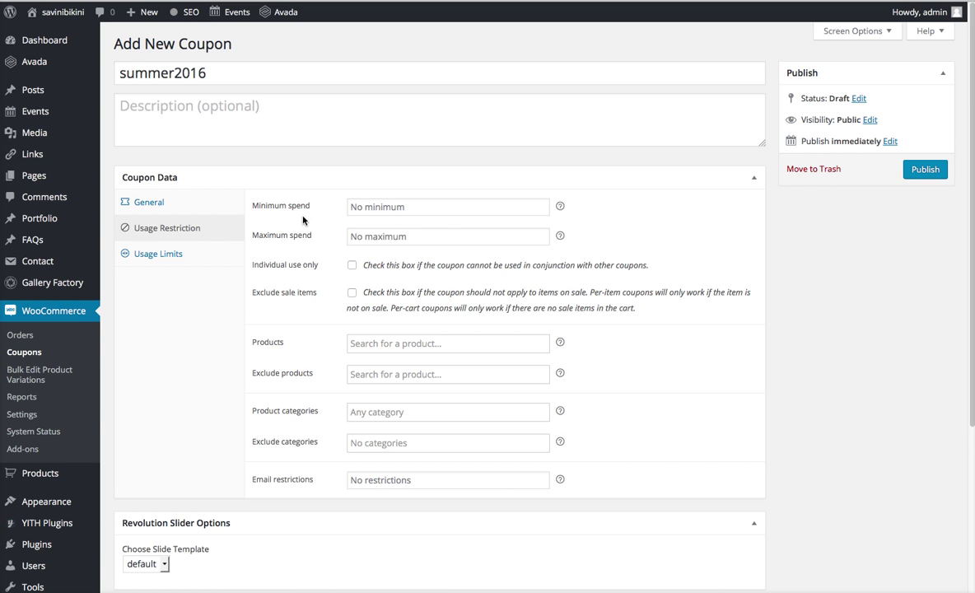
pyautogui.click(198, 254)
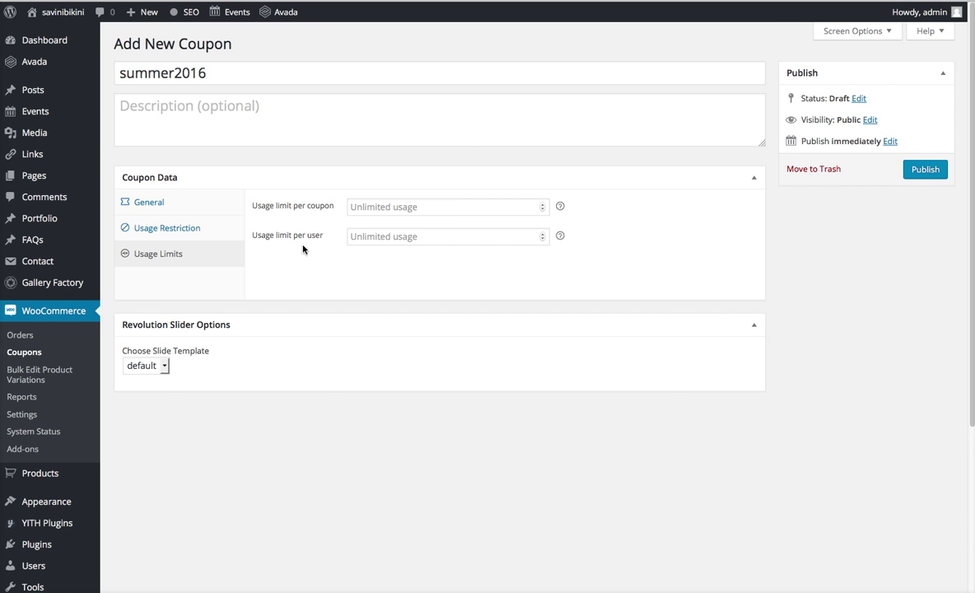
pyautogui.click(402, 237)
pyautogui.click(188, 206)
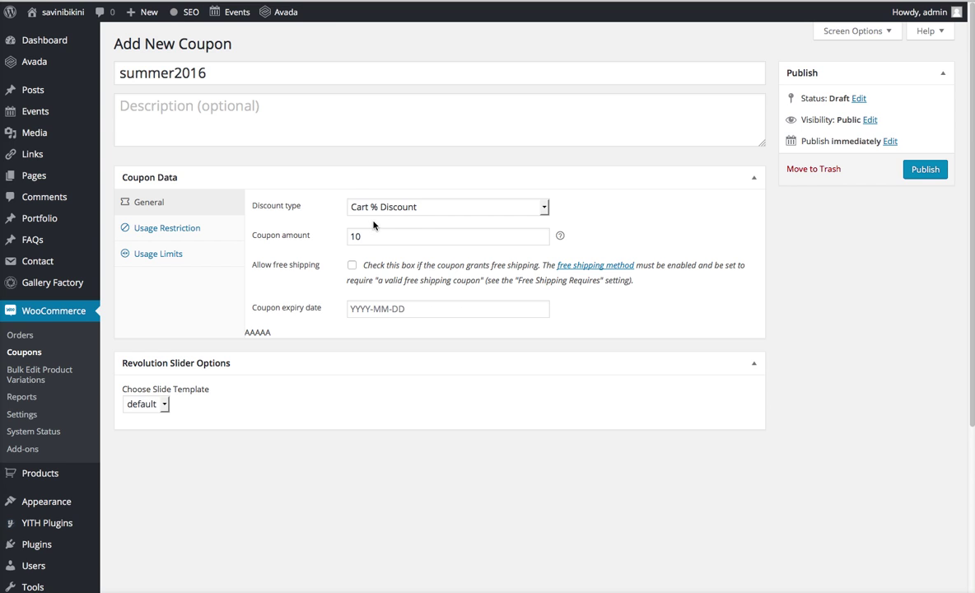
# Change the coupon to a fixed Cart Discount of 5.00 and look over the other discount types.
pyautogui.click(415, 207)
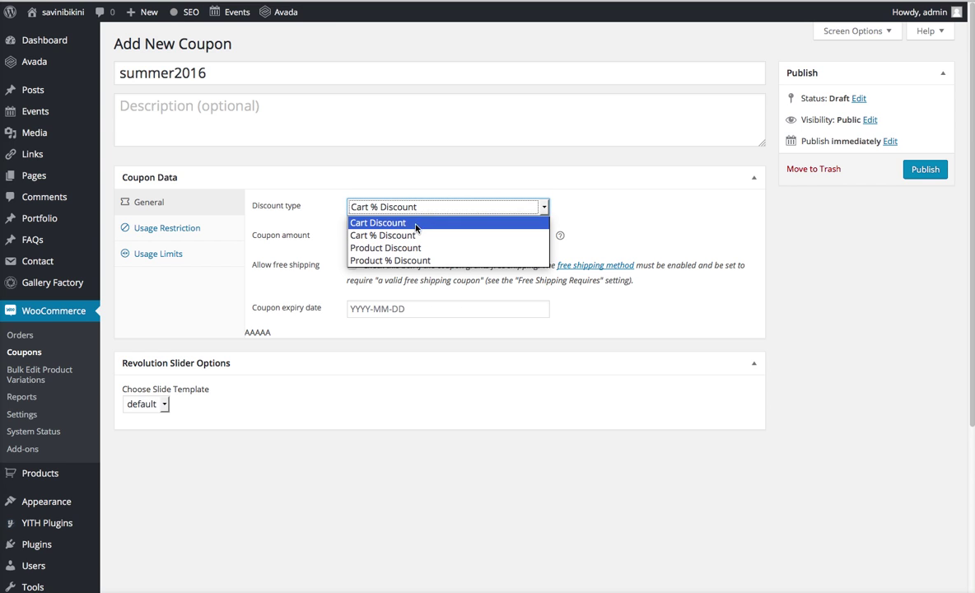
pyautogui.click(411, 222)
pyautogui.click(368, 235)
pyautogui.moveTo(368, 235); pyautogui.dragTo(342, 235)
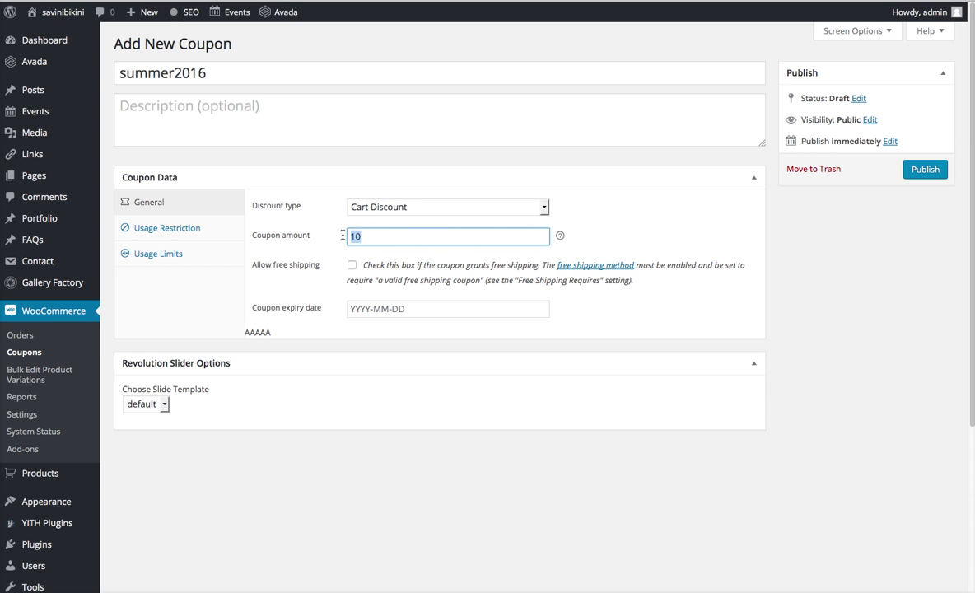
pyautogui.write('5.00')
pyautogui.click(392, 202)
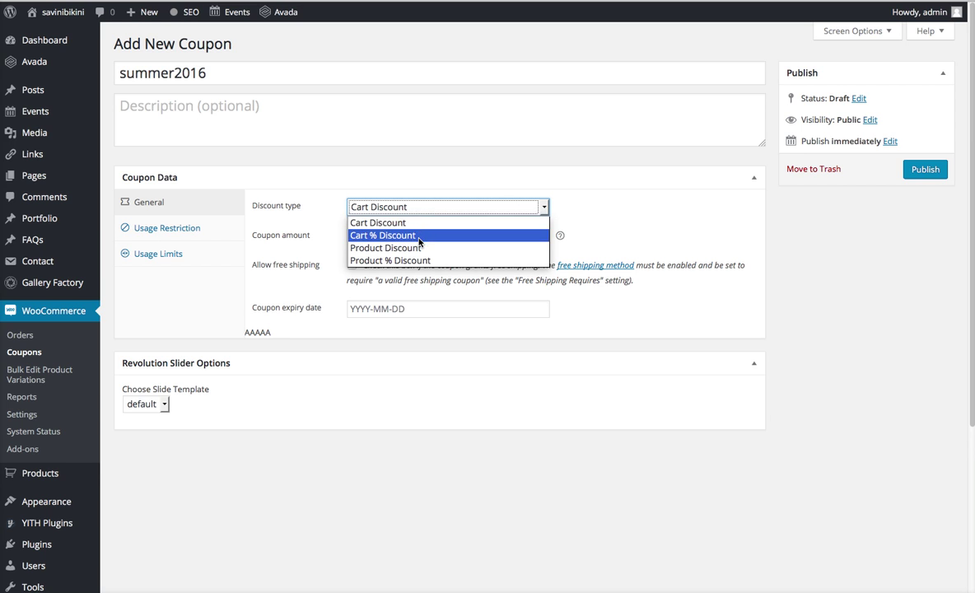
pyautogui.click(302, 219)
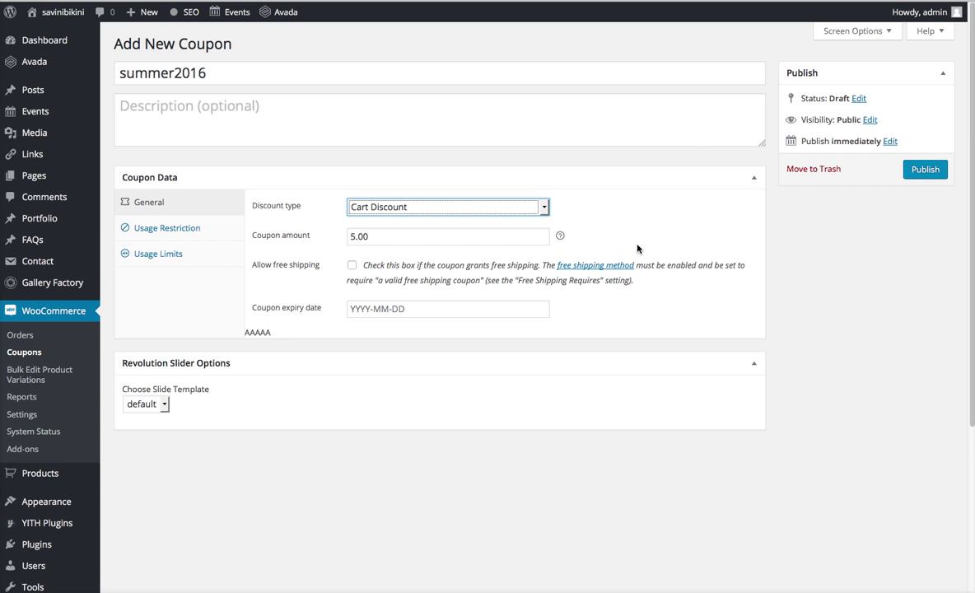
# Leave the coupon without publishing it and move the summer2016 draft to the trash.
pyautogui.click(23, 353)
pyautogui.click(634, 243)
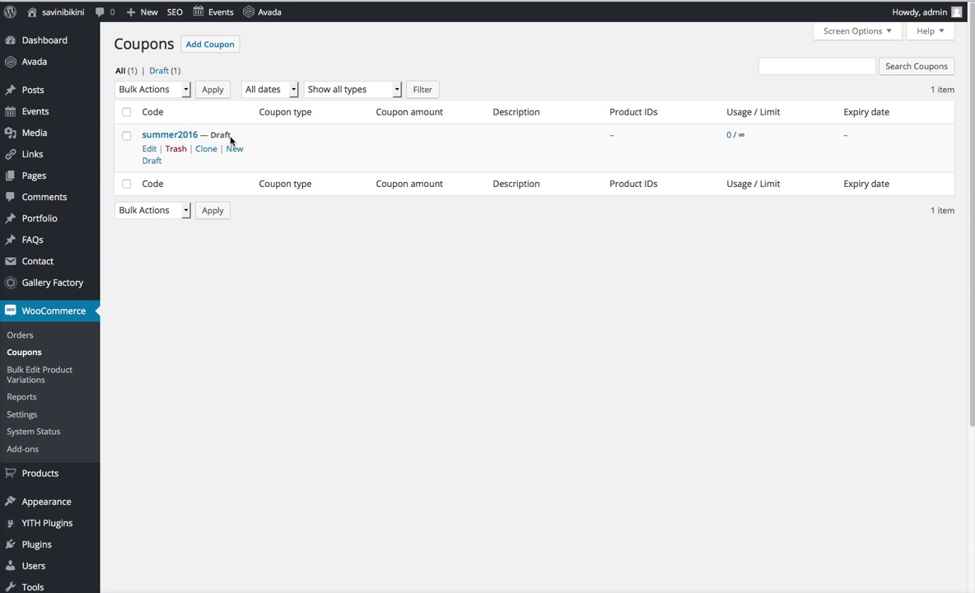
pyautogui.click(126, 135)
pyautogui.click(177, 150)
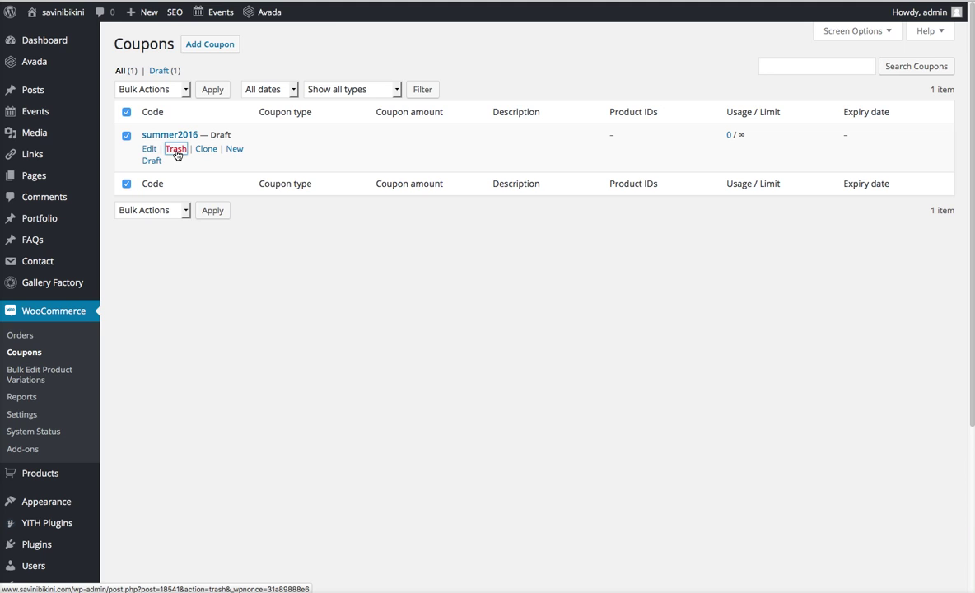